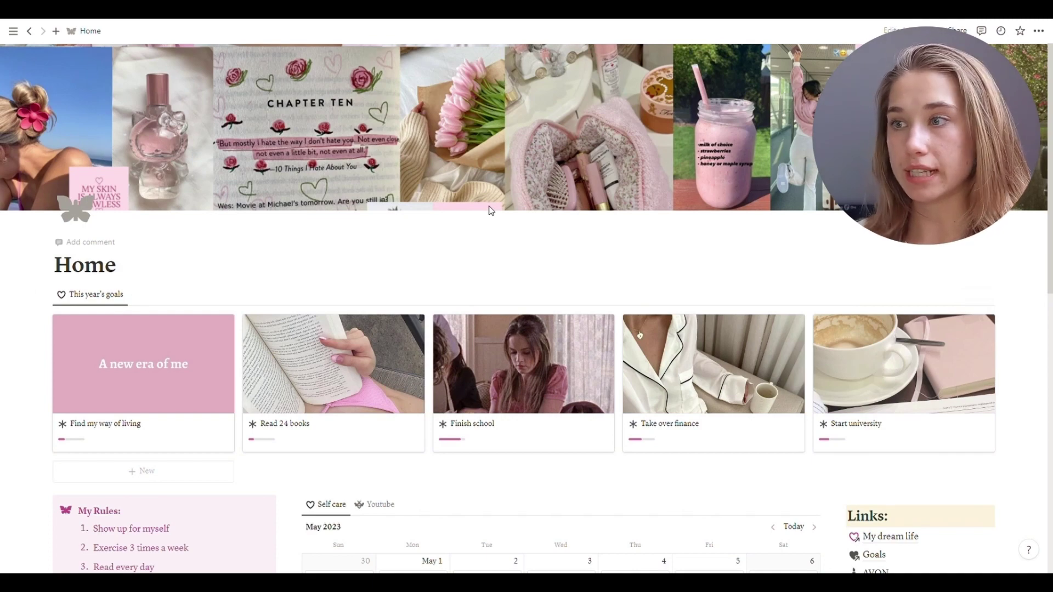
Show the workspace sidebar beside the Home page, then hide it again with Ctrl+\
{"action": "scroll", "coordinate": [520, 268], "scroll_direction": "down", "scroll_amount": 1}
{"action": "scroll", "coordinate": [520, 268], "scroll_direction": "up", "scroll_amount": 1}
{"action": "scroll", "coordinate": [519, 266], "scroll_direction": "down", "scroll_amount": 2}
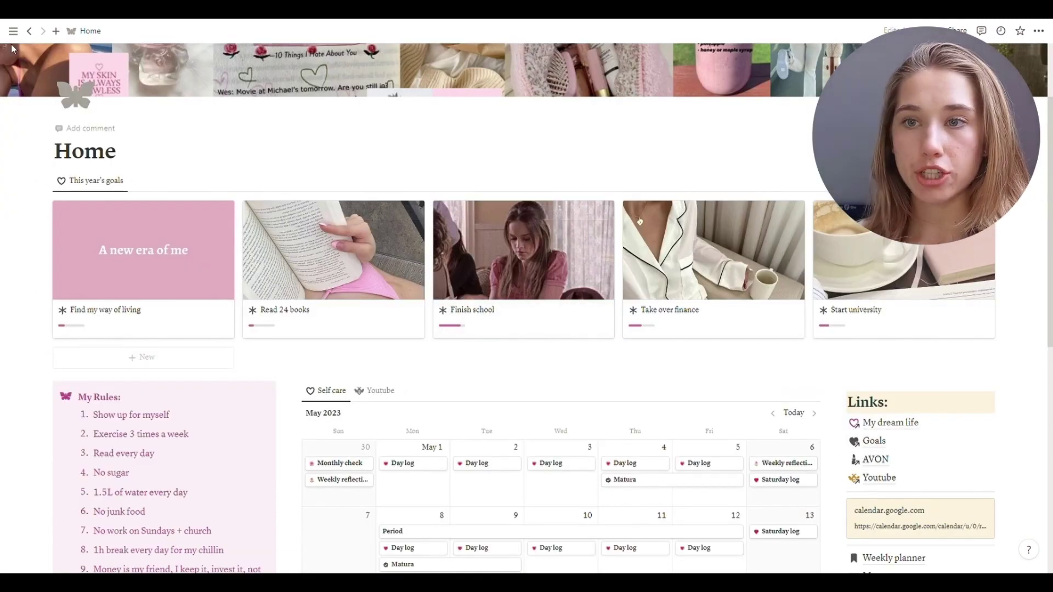
{"action": "left_click", "coordinate": [14, 31]}
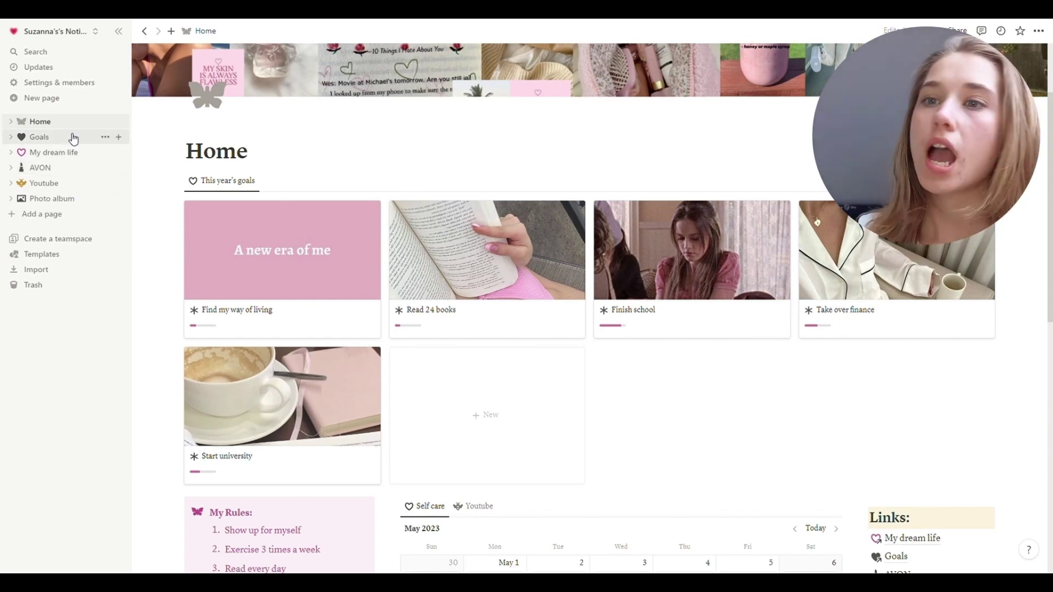
{"action": "key", "text": "ctrl+backslash"}
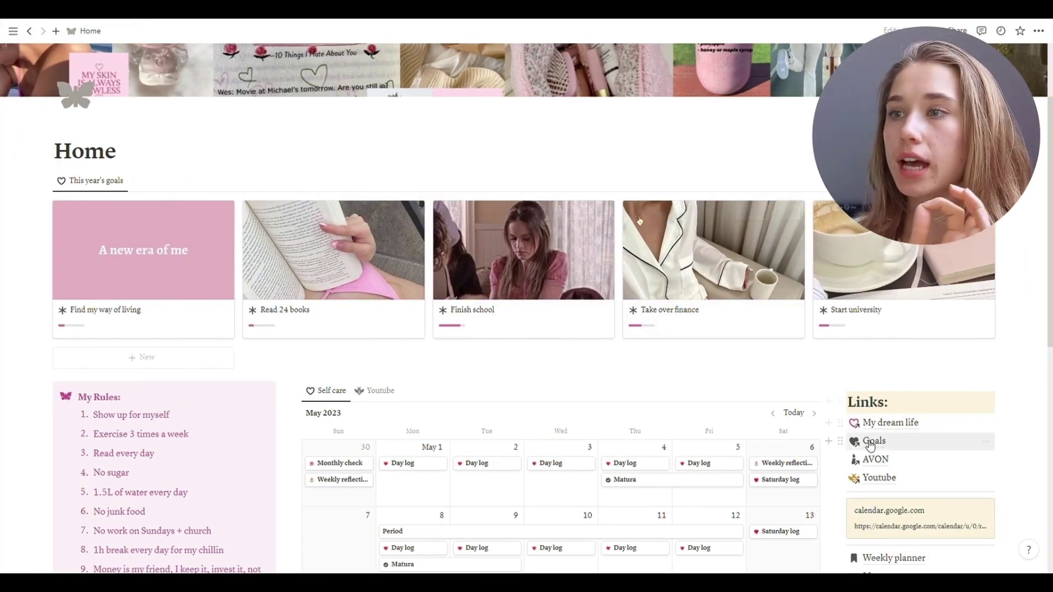
{"action": "scroll", "coordinate": [591, 371], "scroll_direction": "down", "scroll_amount": 5}
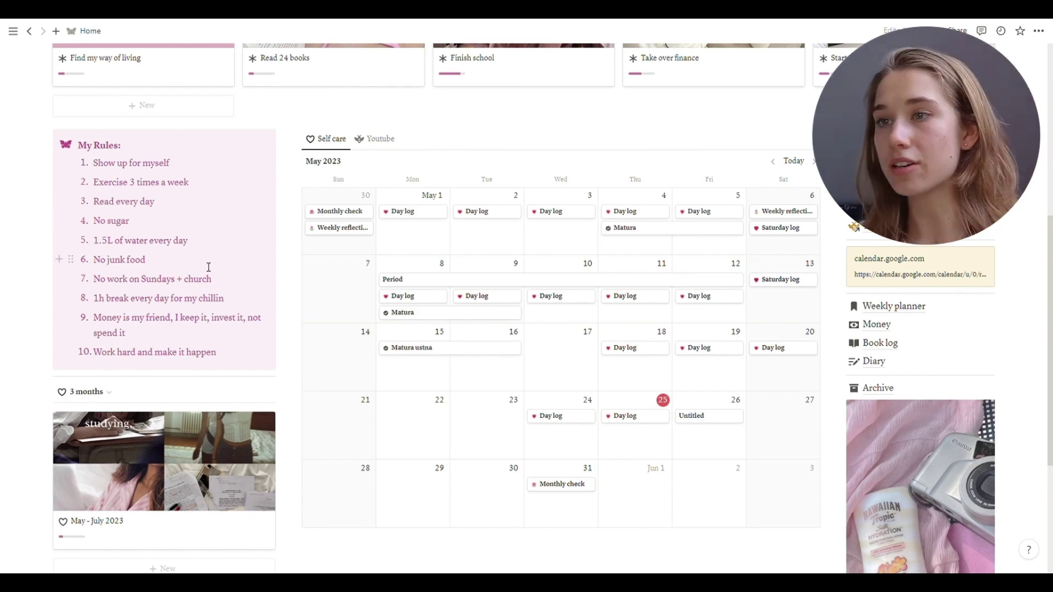
Open and dismiss the Untitled May 26 entry, then open the May 25 Day log
{"action": "scroll", "coordinate": [208, 267], "scroll_direction": "down", "scroll_amount": 1}
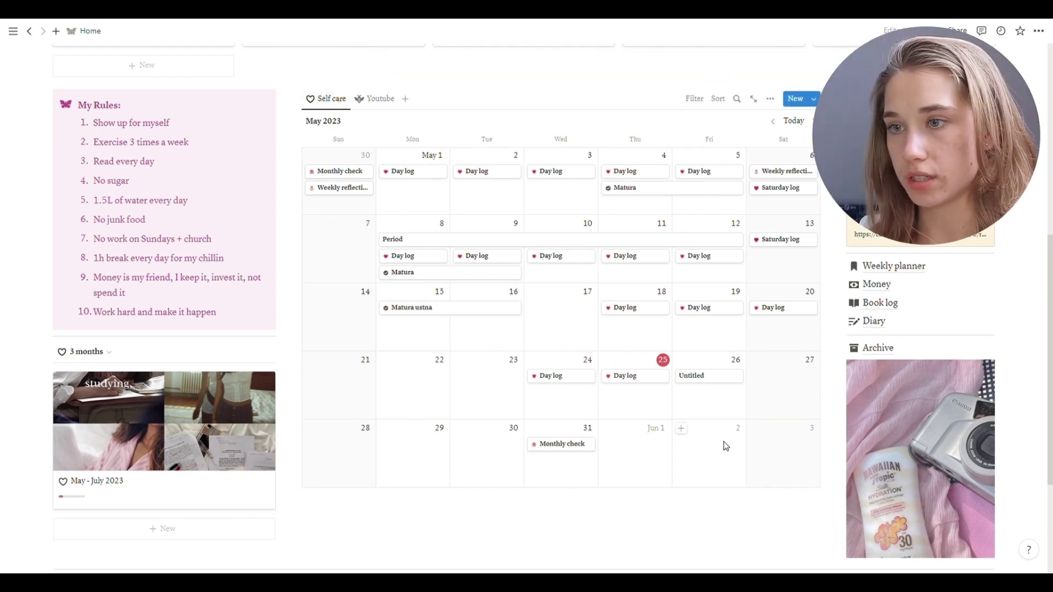
{"action": "left_click", "coordinate": [714, 377]}
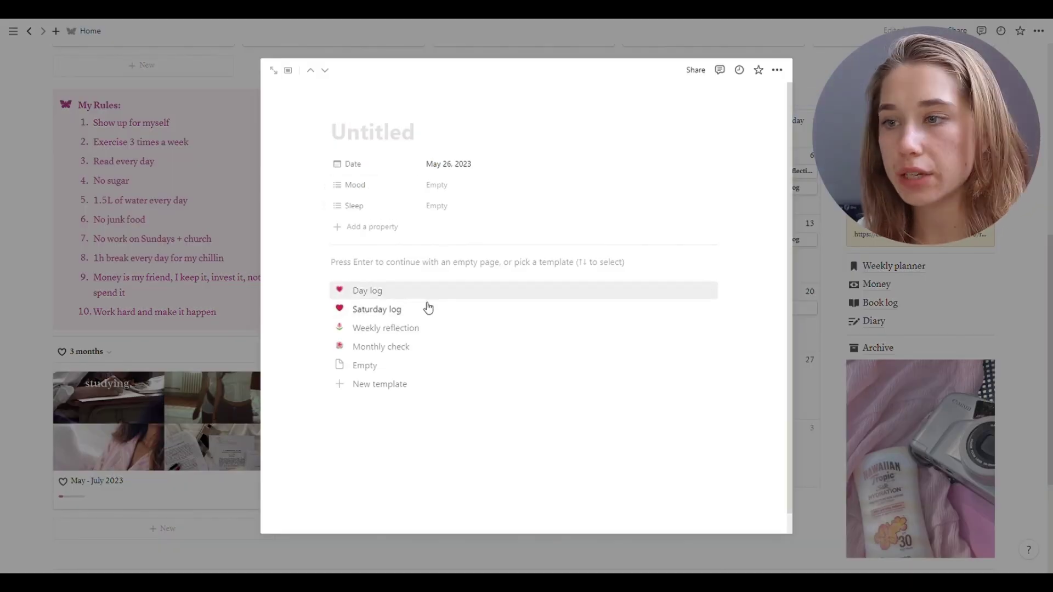
{"action": "left_click", "coordinate": [883, 250]}
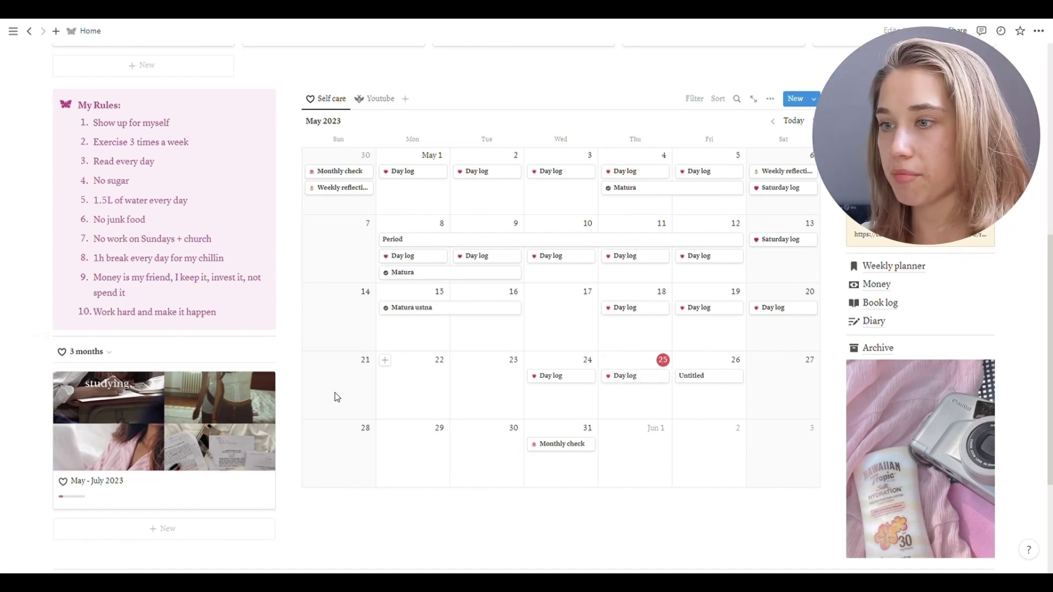
{"action": "left_click", "coordinate": [636, 378]}
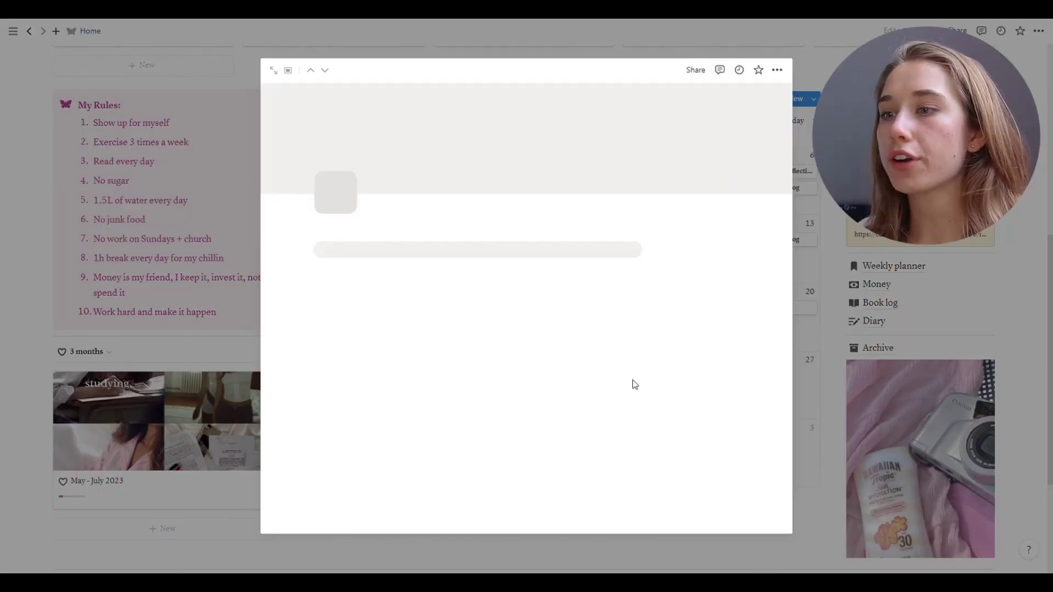
Scroll down through the May 25 Day log peek
{"action": "scroll", "coordinate": [638, 385], "scroll_direction": "down", "scroll_amount": 1}
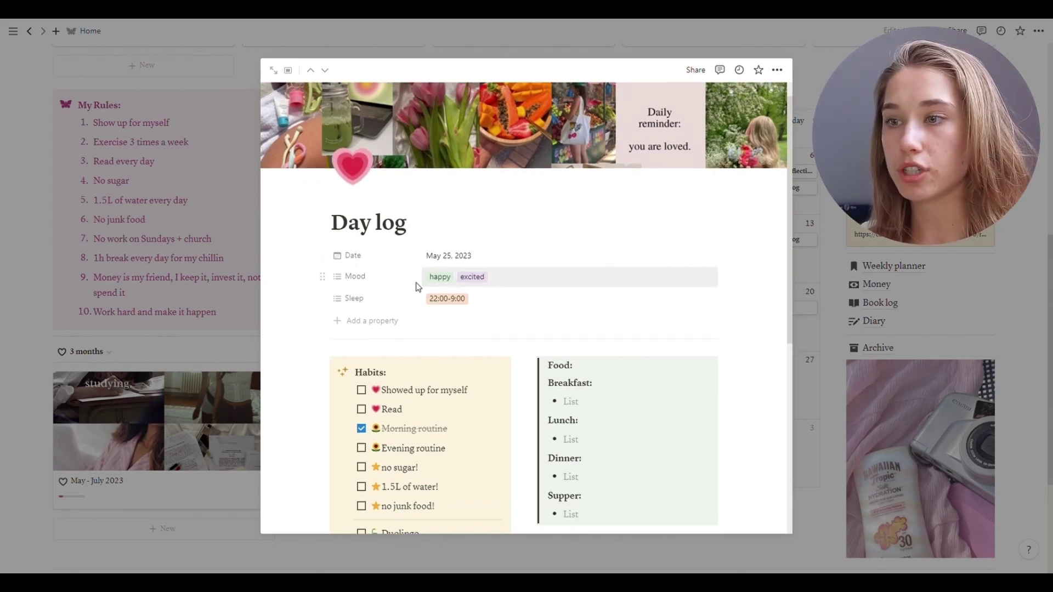
{"action": "scroll", "coordinate": [497, 311], "scroll_direction": "down", "scroll_amount": 3}
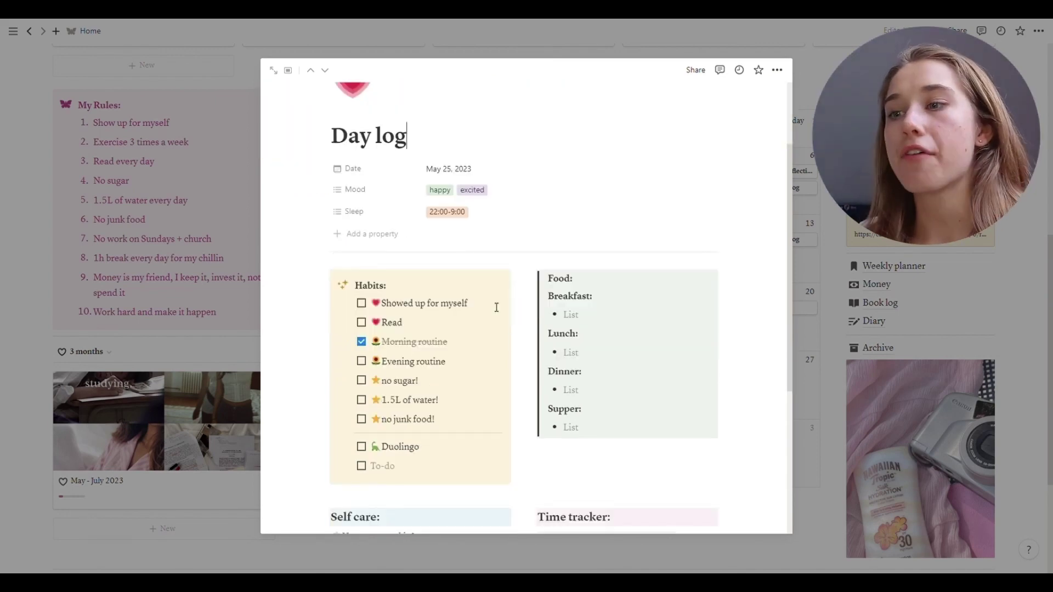
{"action": "scroll", "coordinate": [494, 305], "scroll_direction": "down", "scroll_amount": 2}
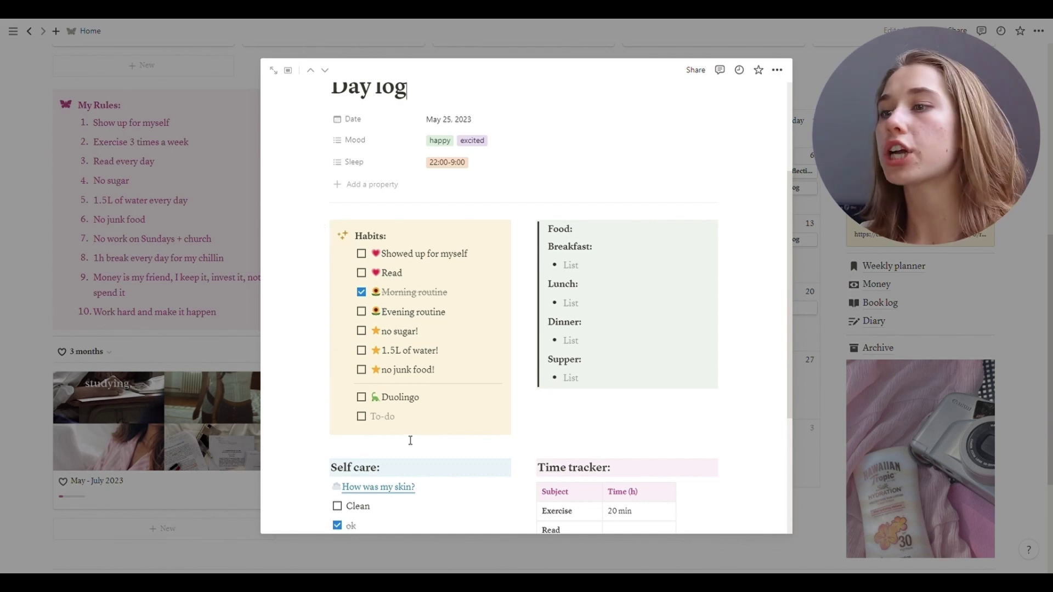
{"action": "scroll", "coordinate": [411, 420], "scroll_direction": "down", "scroll_amount": 1}
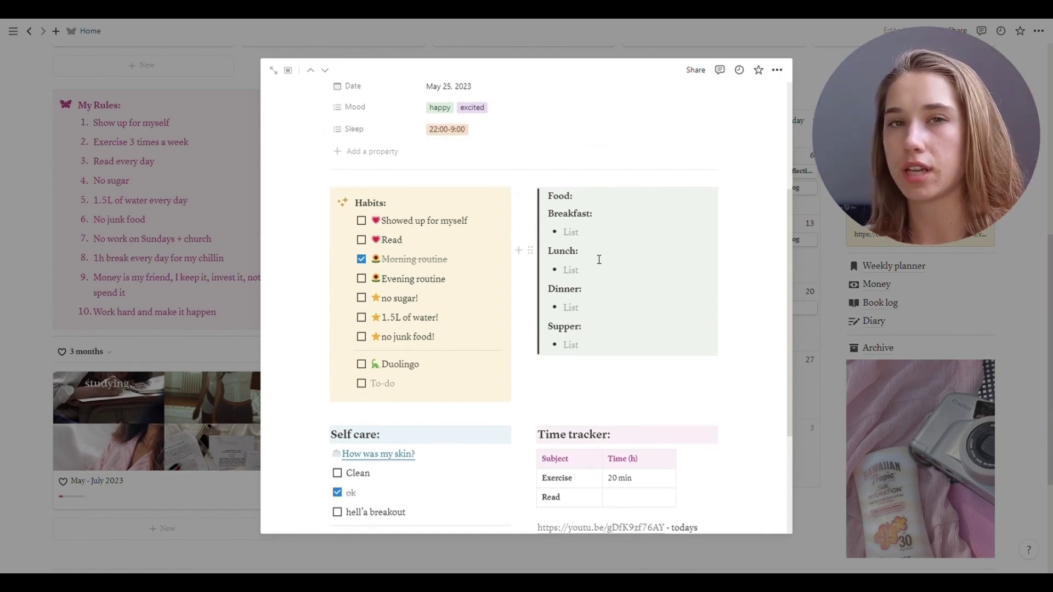
{"action": "scroll", "coordinate": [583, 319], "scroll_direction": "down", "scroll_amount": 2}
{"action": "scroll", "coordinate": [583, 317], "scroll_direction": "down", "scroll_amount": 2}
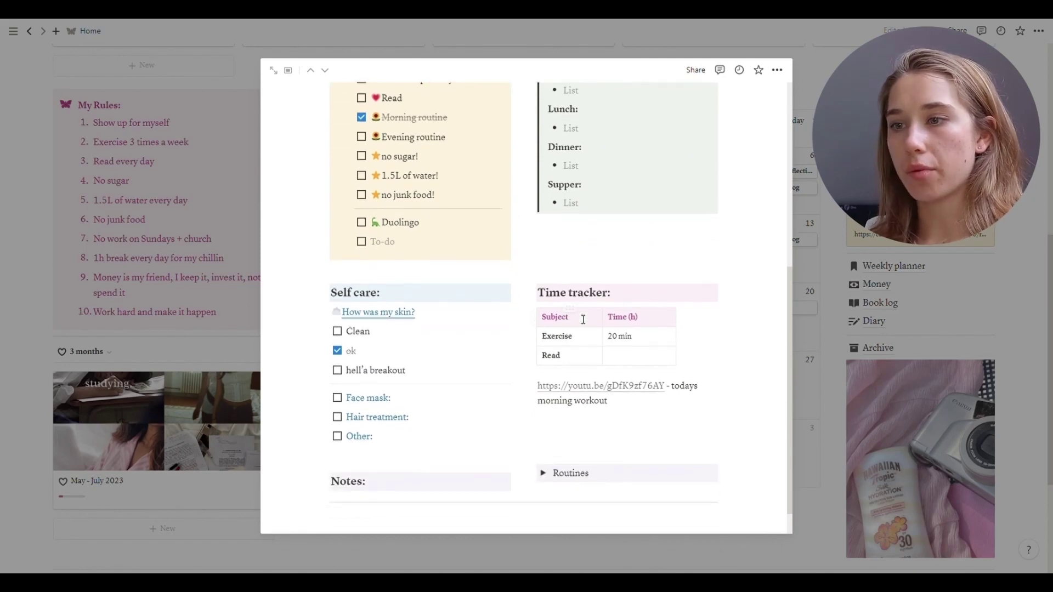
{"action": "scroll", "coordinate": [365, 402], "scroll_direction": "down", "scroll_amount": 1}
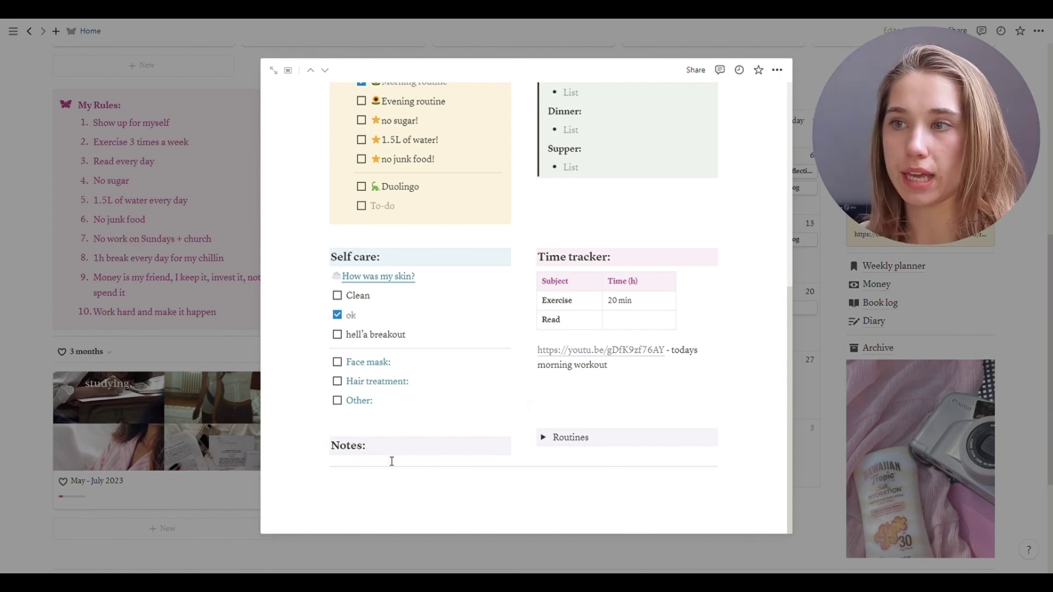
{"action": "scroll", "coordinate": [392, 461], "scroll_direction": "up", "scroll_amount": 2}
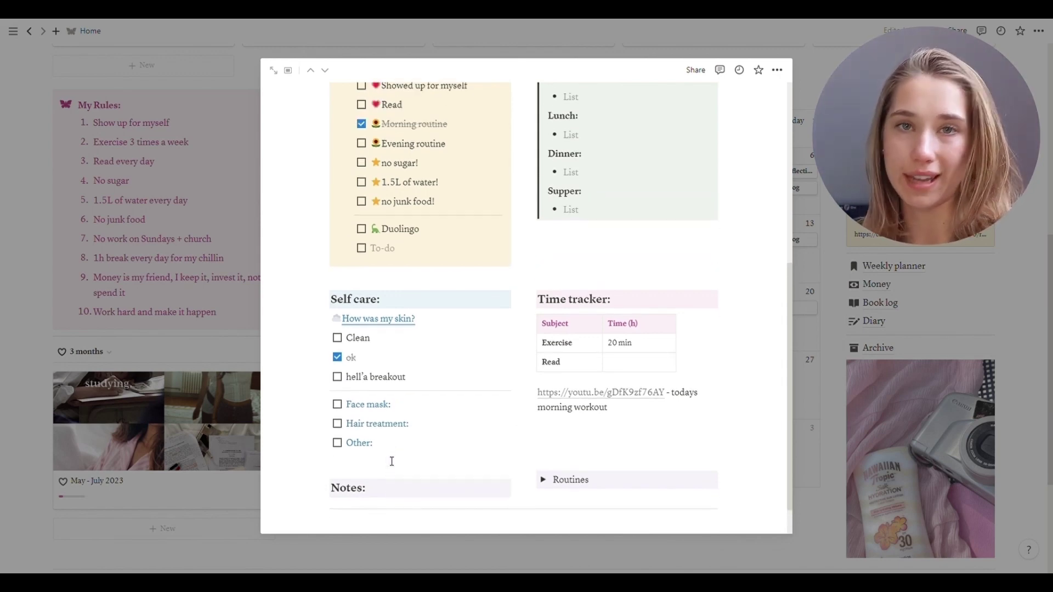
{"action": "scroll", "coordinate": [441, 359], "scroll_direction": "down", "scroll_amount": 2}
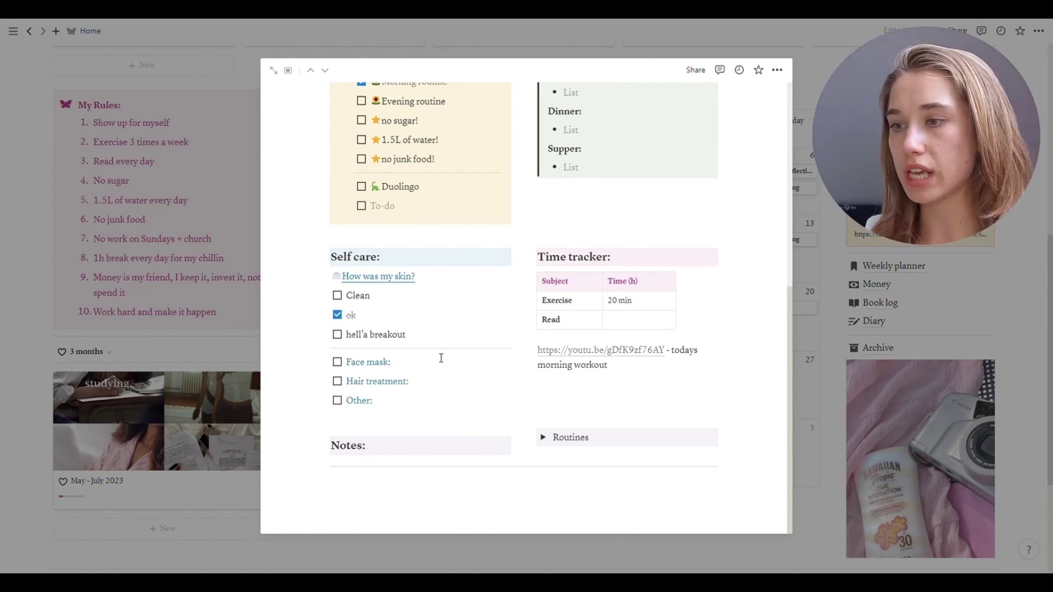
Expand and collapse the Routines and Morning routine toggles, then close the Day log
{"action": "left_click", "coordinate": [544, 439]}
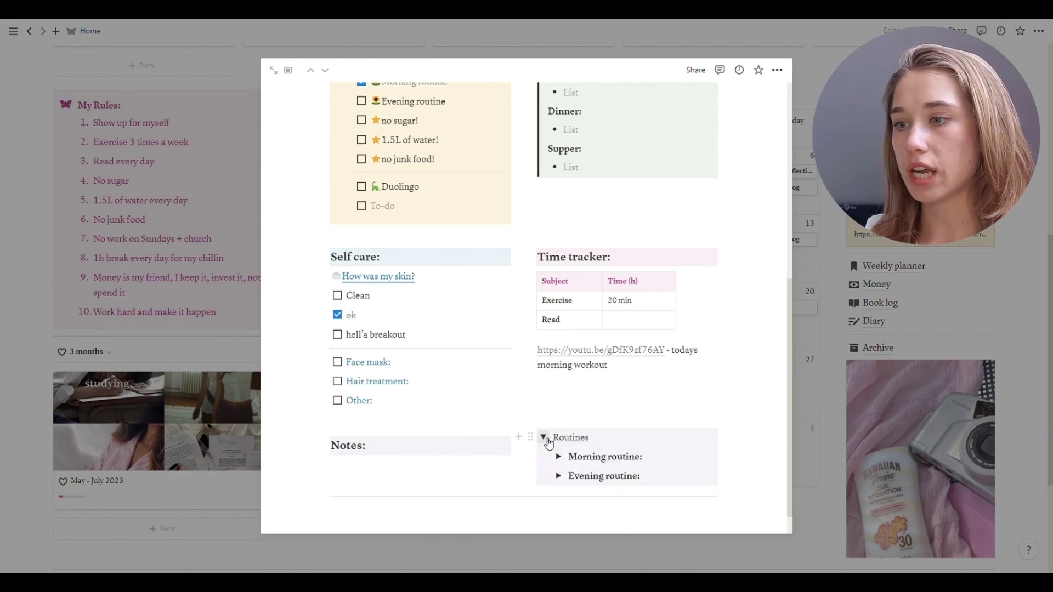
{"action": "scroll", "coordinate": [579, 453], "scroll_direction": "down", "scroll_amount": 1}
{"action": "left_click", "coordinate": [558, 426]}
{"action": "left_click", "coordinate": [558, 426]}
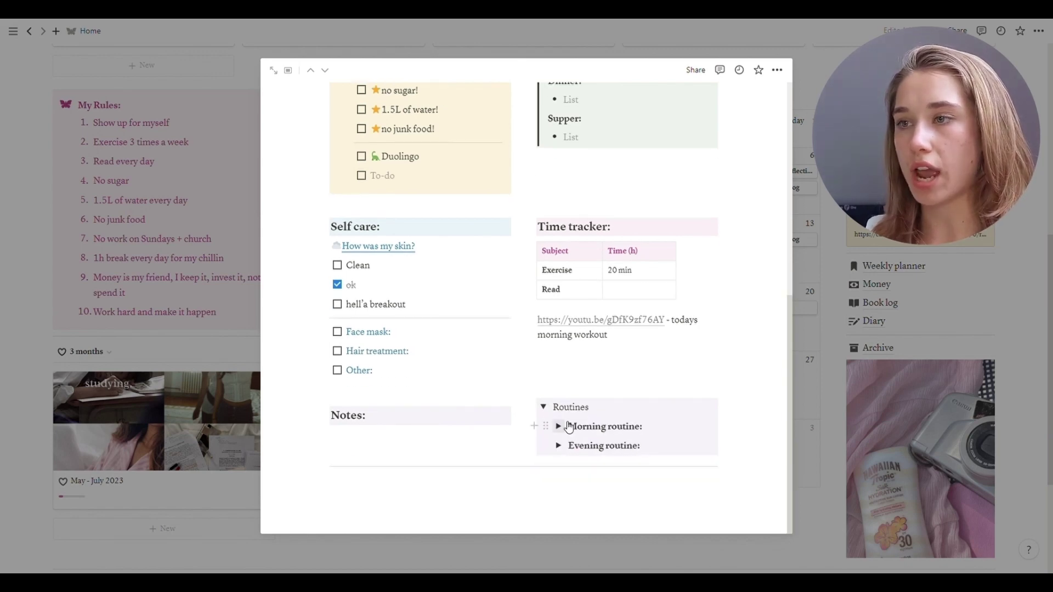
{"action": "left_click", "coordinate": [543, 407]}
{"action": "key", "text": "Escape"}
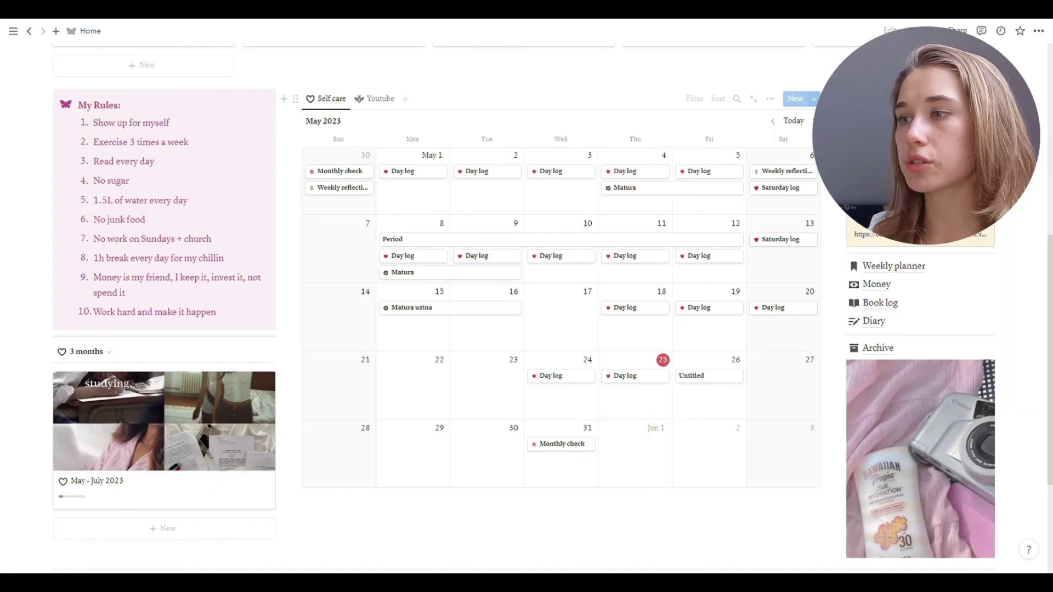
{"action": "left_click", "coordinate": [781, 239]}
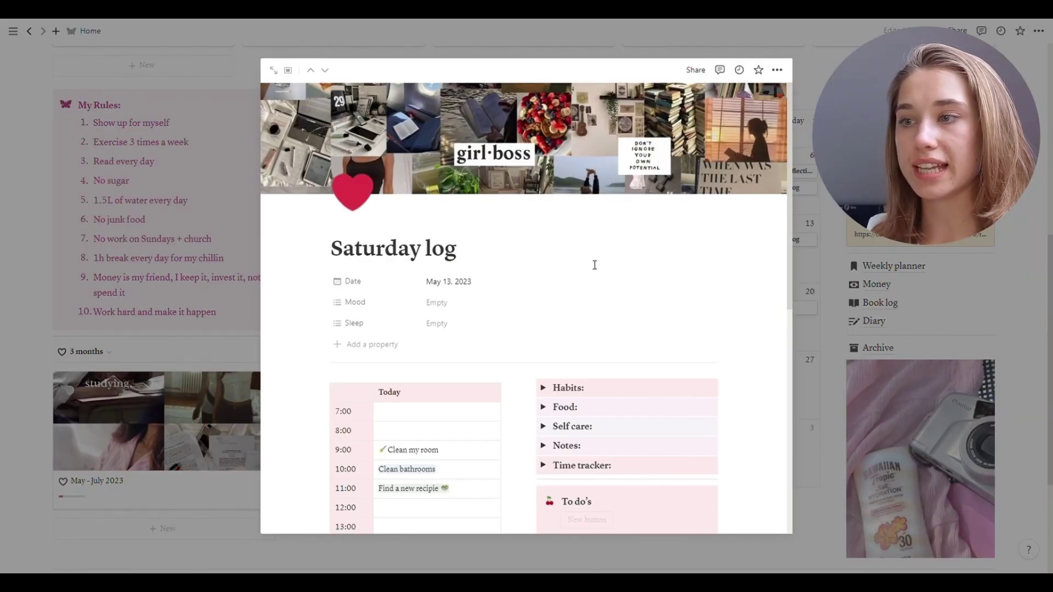
{"action": "scroll", "coordinate": [595, 265], "scroll_direction": "down", "scroll_amount": 5}
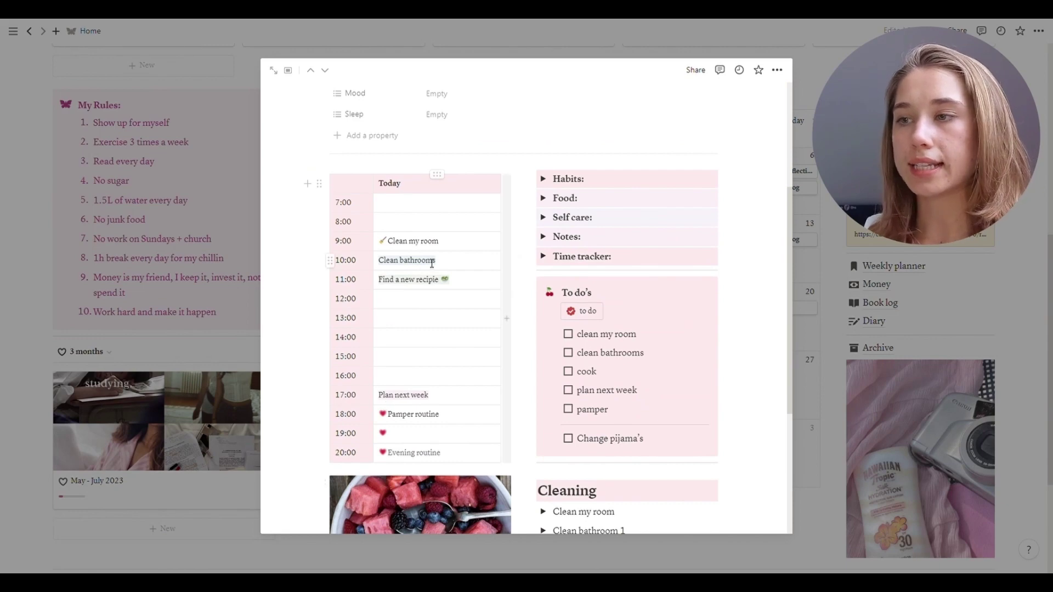
{"action": "scroll", "coordinate": [417, 297], "scroll_direction": "down", "scroll_amount": 2}
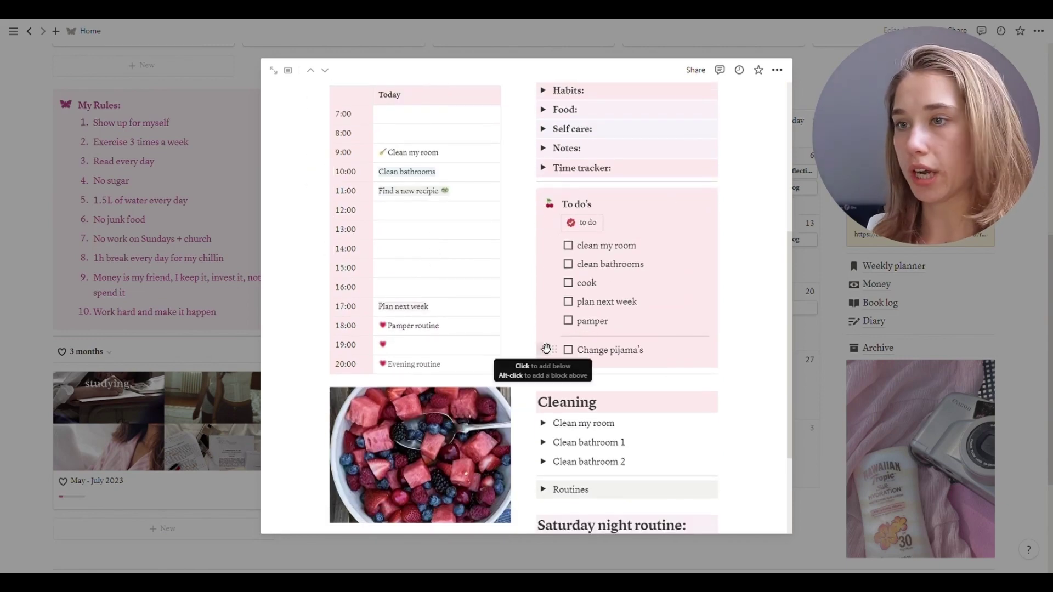
{"action": "scroll", "coordinate": [546, 307], "scroll_direction": "up", "scroll_amount": 2}
{"action": "scroll", "coordinate": [546, 293], "scroll_direction": "down", "scroll_amount": 4}
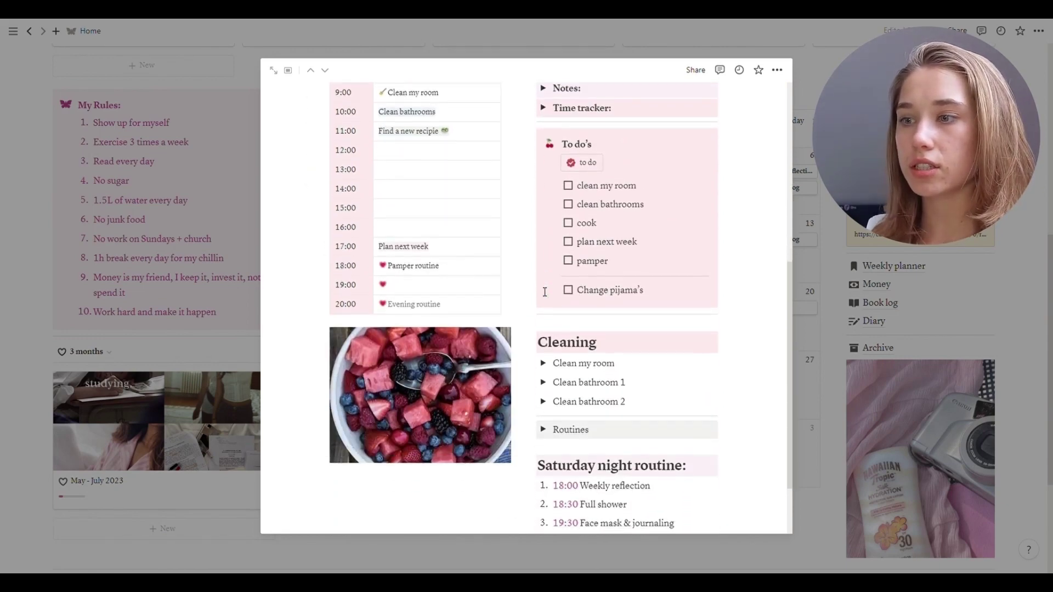
{"action": "scroll", "coordinate": [546, 296], "scroll_direction": "down", "scroll_amount": 2}
{"action": "scroll", "coordinate": [578, 420], "scroll_direction": "down", "scroll_amount": 2}
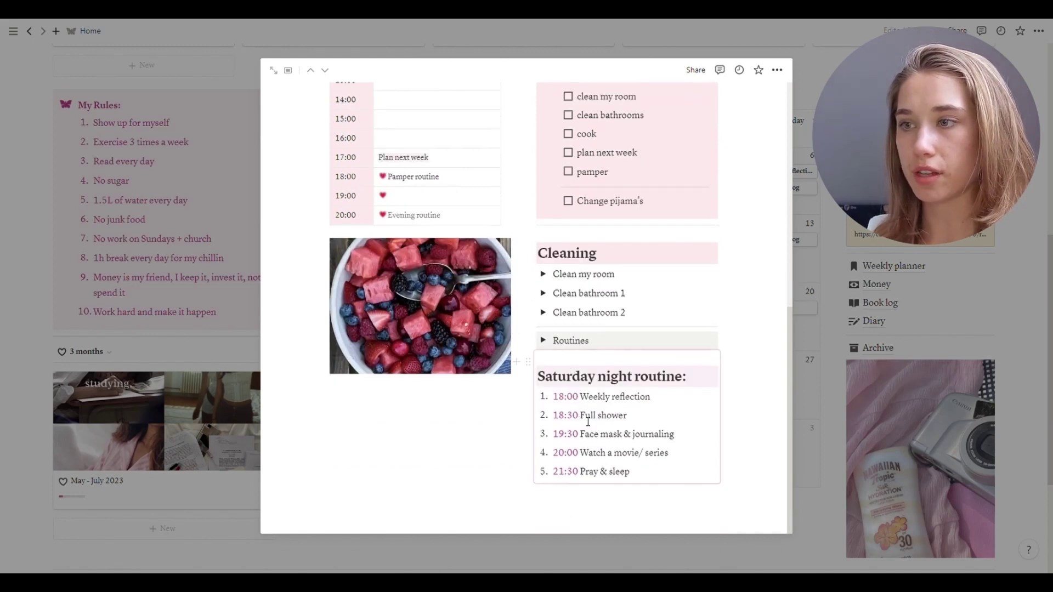
{"action": "key", "text": "Escape"}
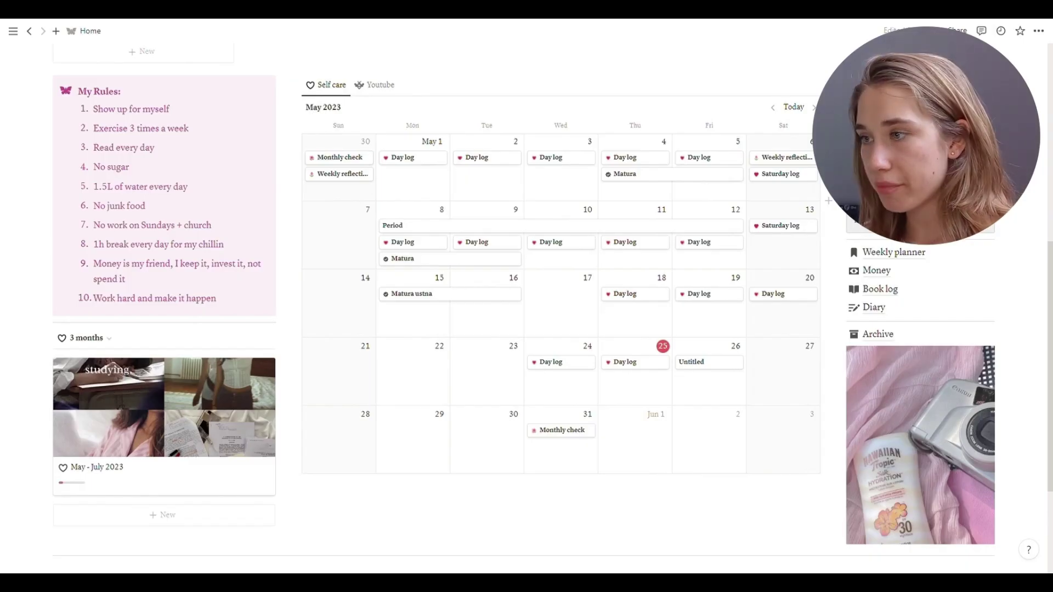
Open the Weekly planner from the Links list and scroll its weekly schedule and to-dos
{"action": "scroll", "coordinate": [548, 302], "scroll_direction": "down", "scroll_amount": 1}
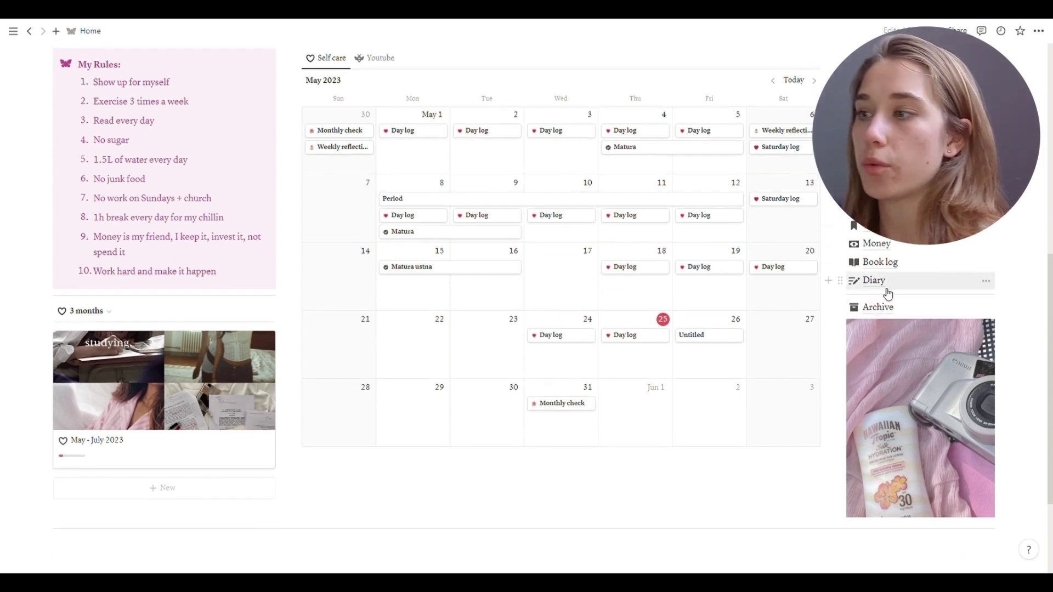
{"action": "left_click", "coordinate": [872, 226]}
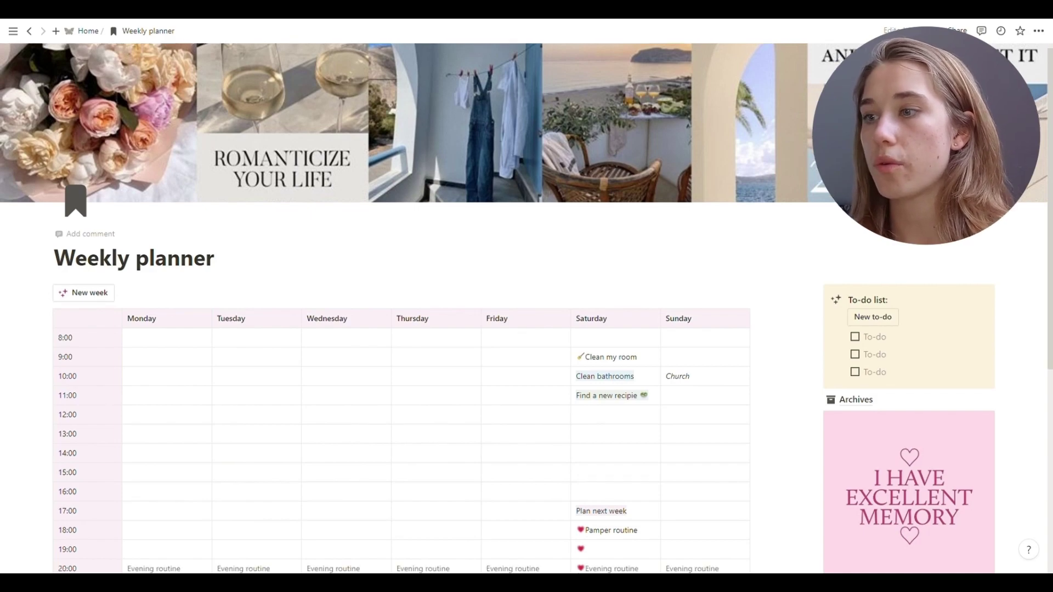
{"action": "scroll", "coordinate": [527, 302], "scroll_direction": "down", "scroll_amount": 6}
{"action": "scroll", "coordinate": [527, 302], "scroll_direction": "up", "scroll_amount": 6}
{"action": "scroll", "coordinate": [527, 301], "scroll_direction": "down", "scroll_amount": 4}
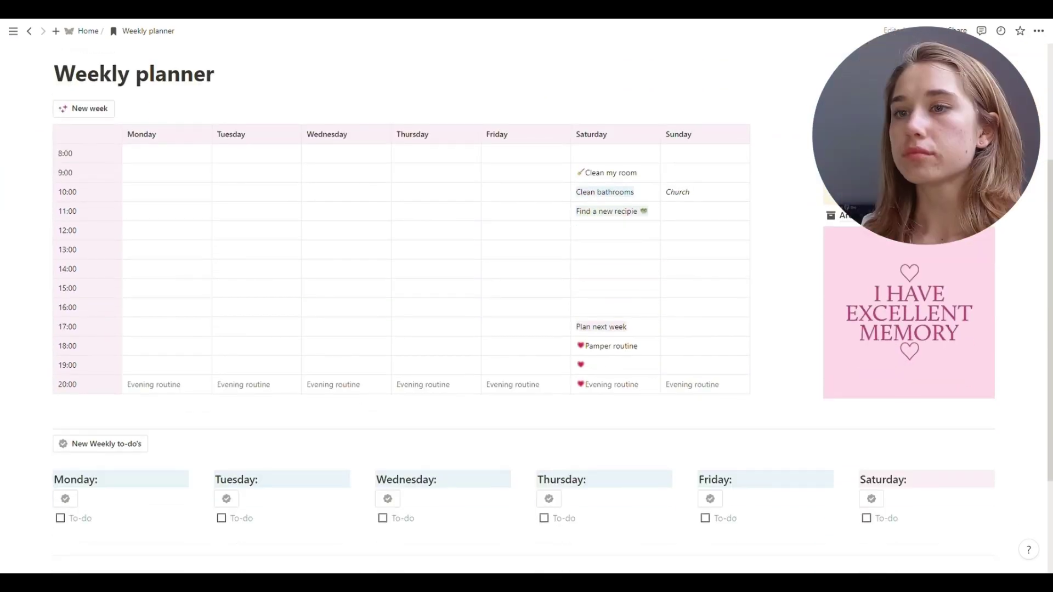
{"action": "scroll", "coordinate": [526, 301], "scroll_direction": "up", "scroll_amount": 3}
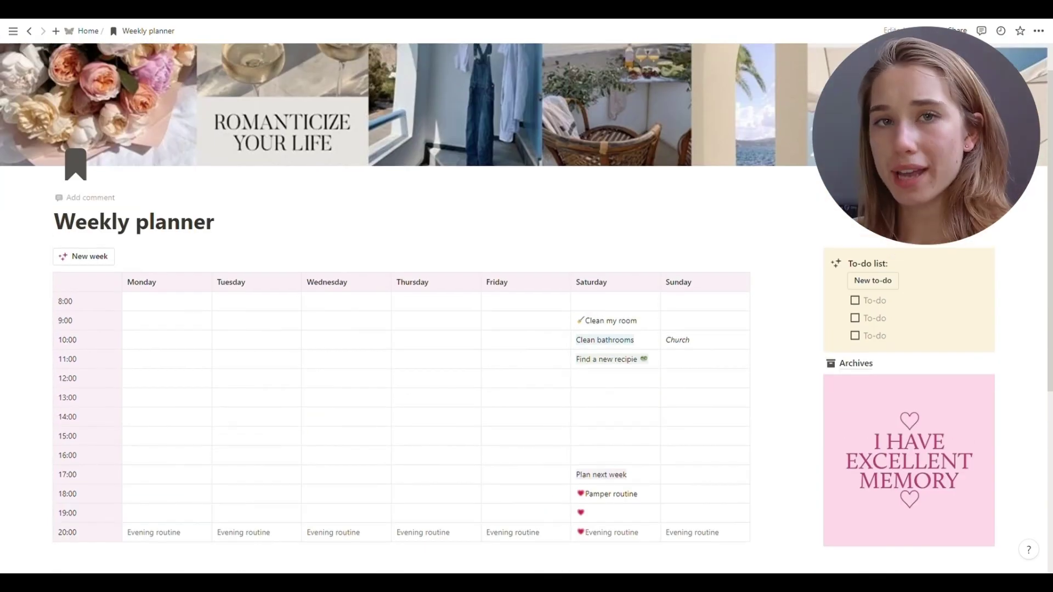
{"action": "scroll", "coordinate": [527, 301], "scroll_direction": "down", "scroll_amount": 3}
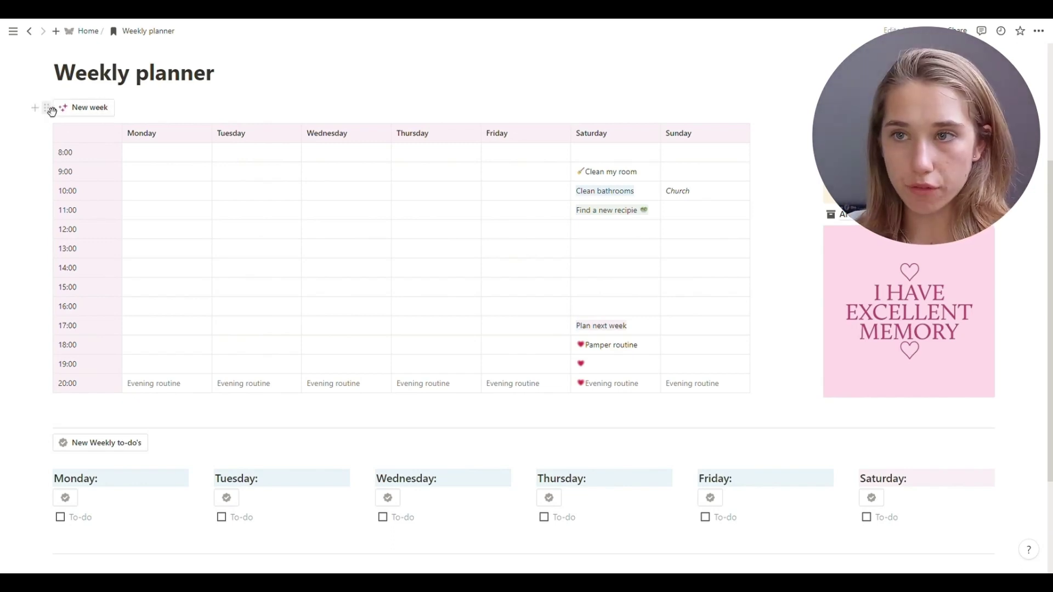
{"action": "left_click", "coordinate": [80, 108]}
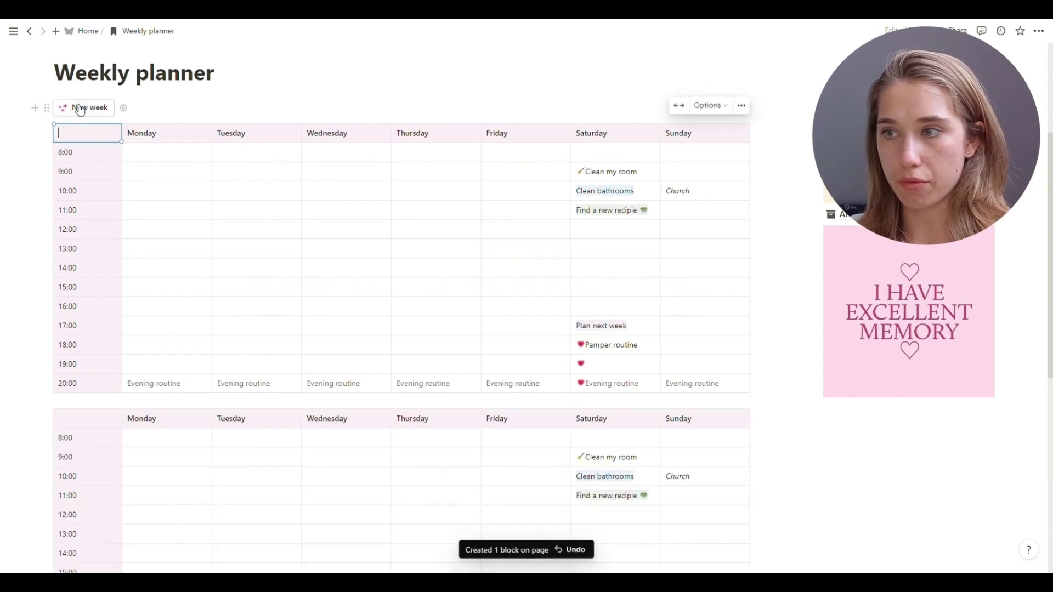
{"action": "scroll", "coordinate": [256, 336], "scroll_direction": "down", "scroll_amount": 3}
{"action": "scroll", "coordinate": [256, 336], "scroll_direction": "up", "scroll_amount": 4}
{"action": "left_click", "coordinate": [43, 164]}
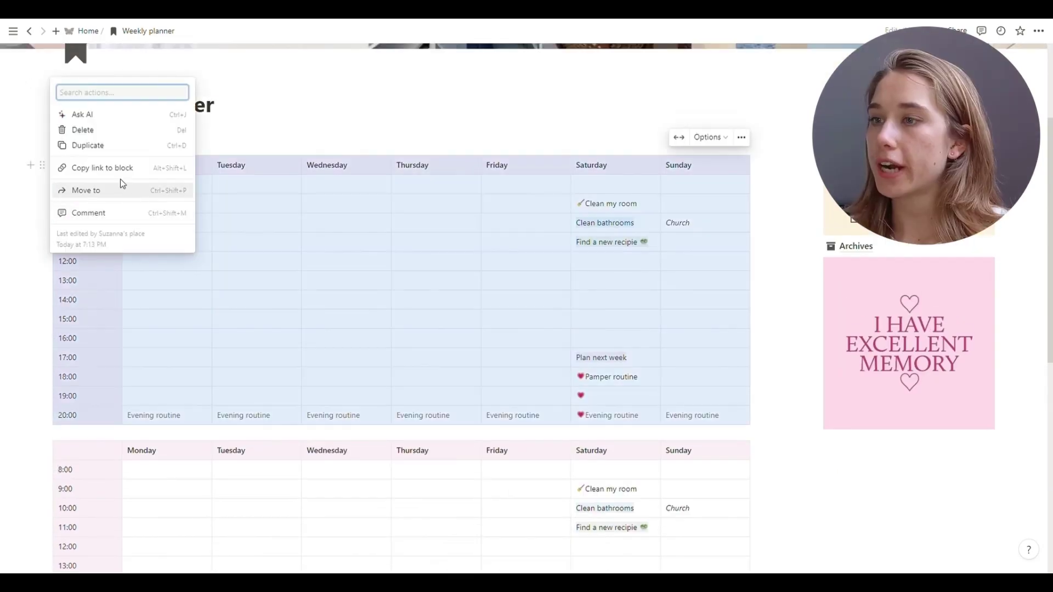
{"action": "left_click", "coordinate": [83, 130]}
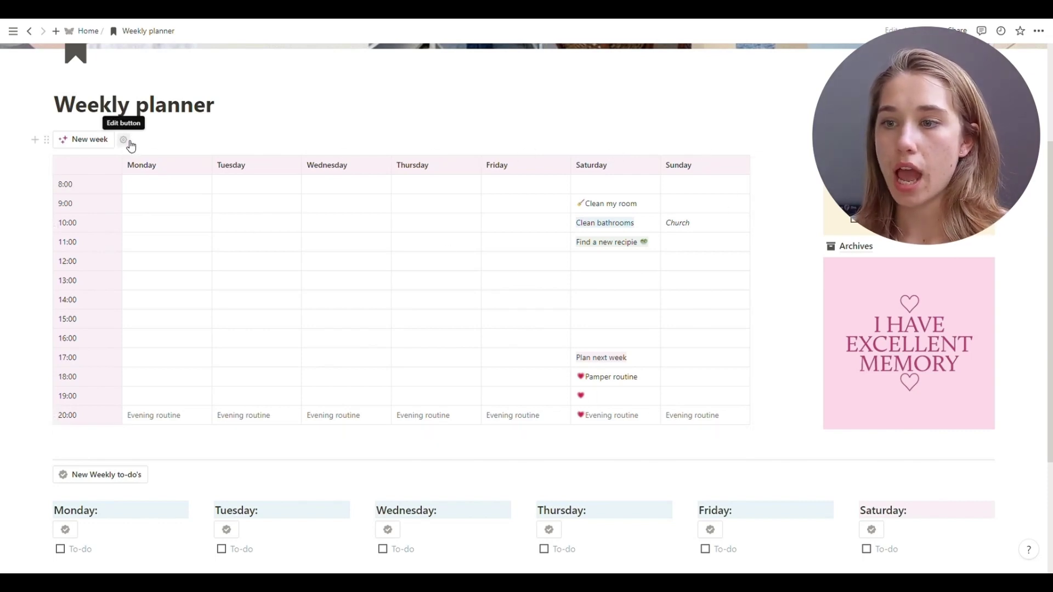
{"action": "left_click", "coordinate": [124, 141]}
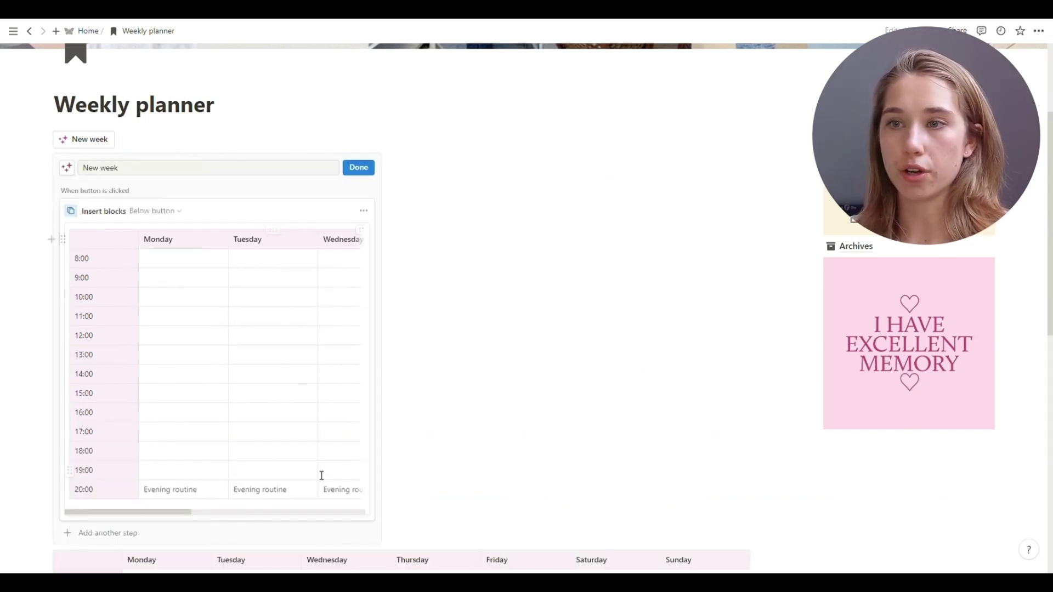
{"action": "scroll", "coordinate": [322, 477], "scroll_direction": "right", "scroll_amount": 5}
{"action": "scroll", "coordinate": [322, 475], "scroll_direction": "right", "scroll_amount": 2}
{"action": "scroll", "coordinate": [322, 476], "scroll_direction": "left", "scroll_amount": 10}
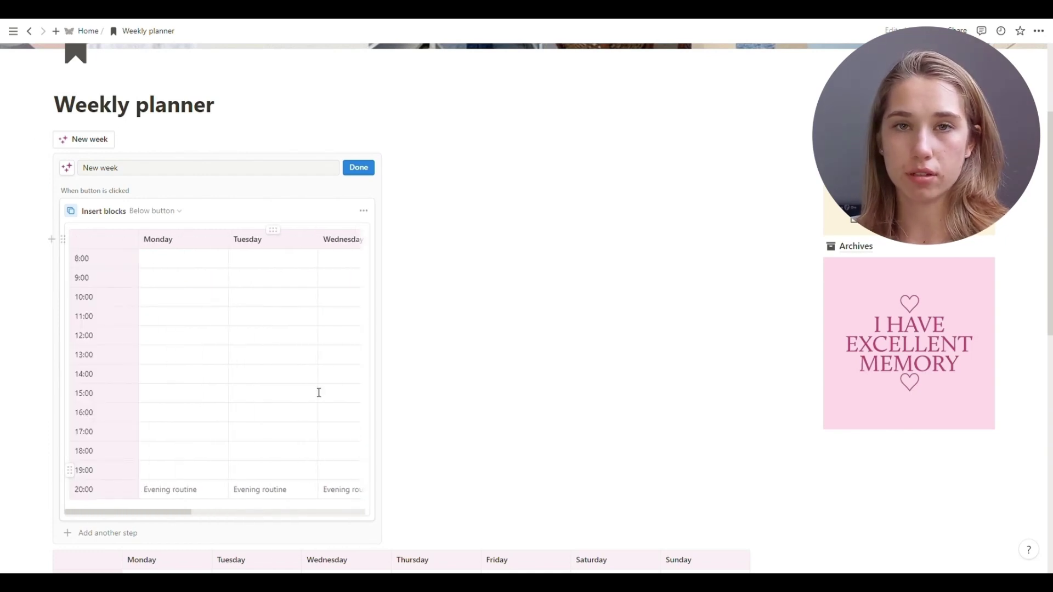
{"action": "left_click", "coordinate": [358, 168]}
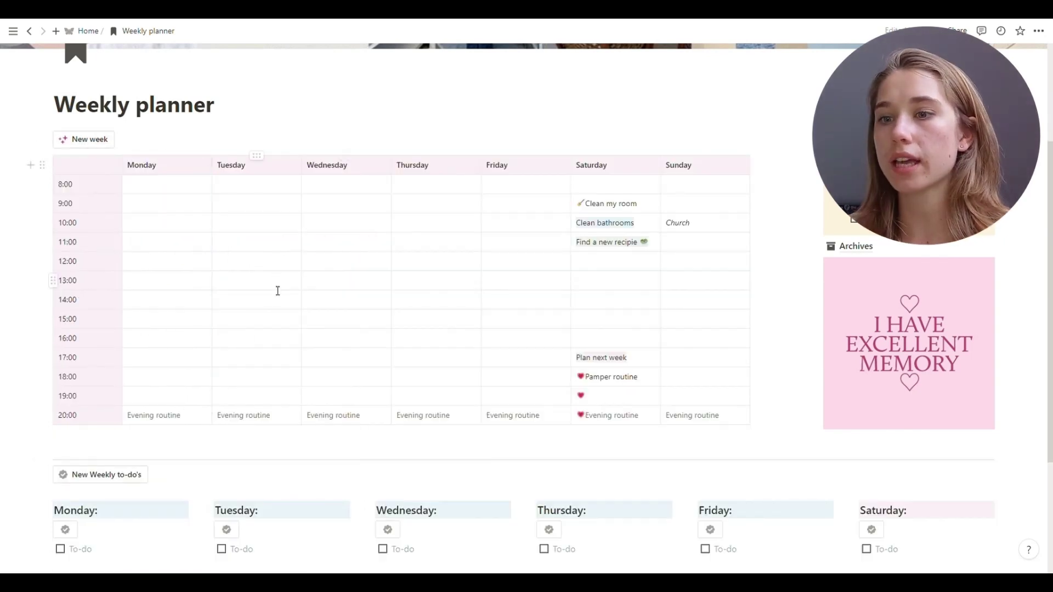
{"action": "scroll", "coordinate": [278, 291], "scroll_direction": "down", "scroll_amount": 3}
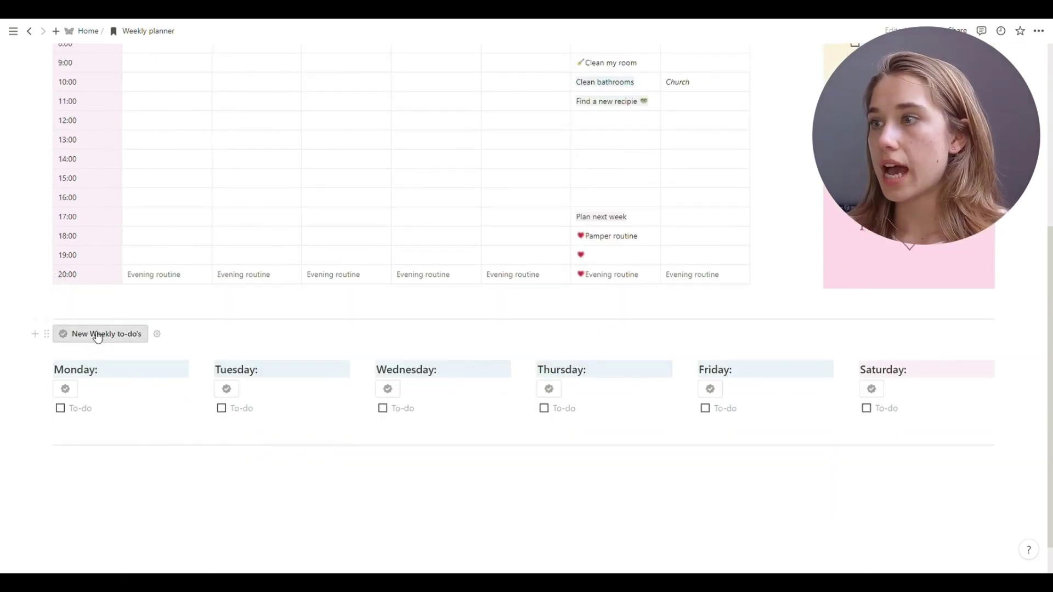
{"action": "scroll", "coordinate": [720, 370], "scroll_direction": "up", "scroll_amount": 3}
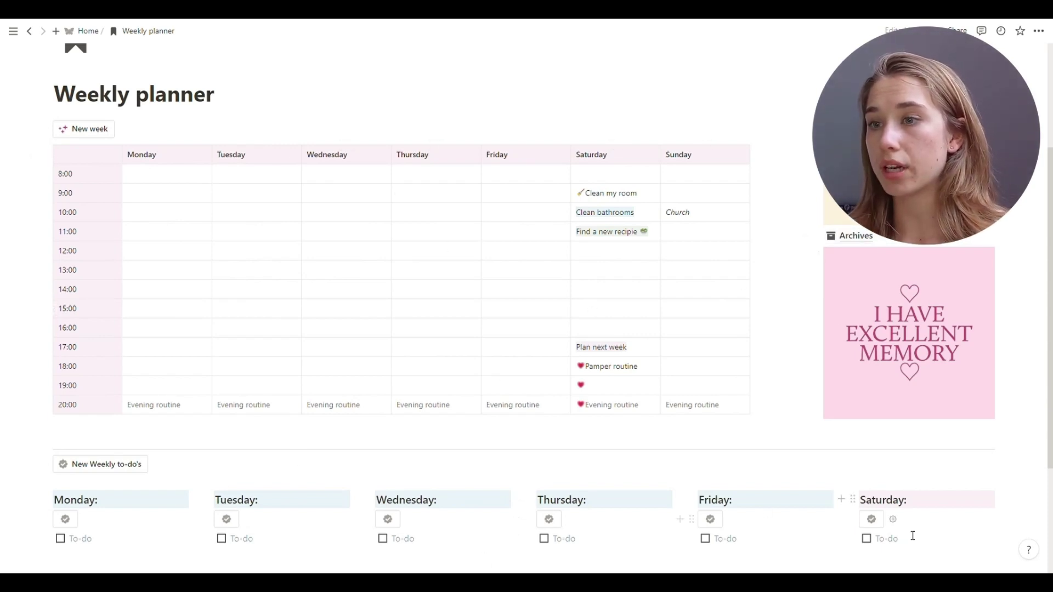
View the Archives of past weeks, then return to the Weekly planner and scroll through it
{"action": "left_click", "coordinate": [848, 236]}
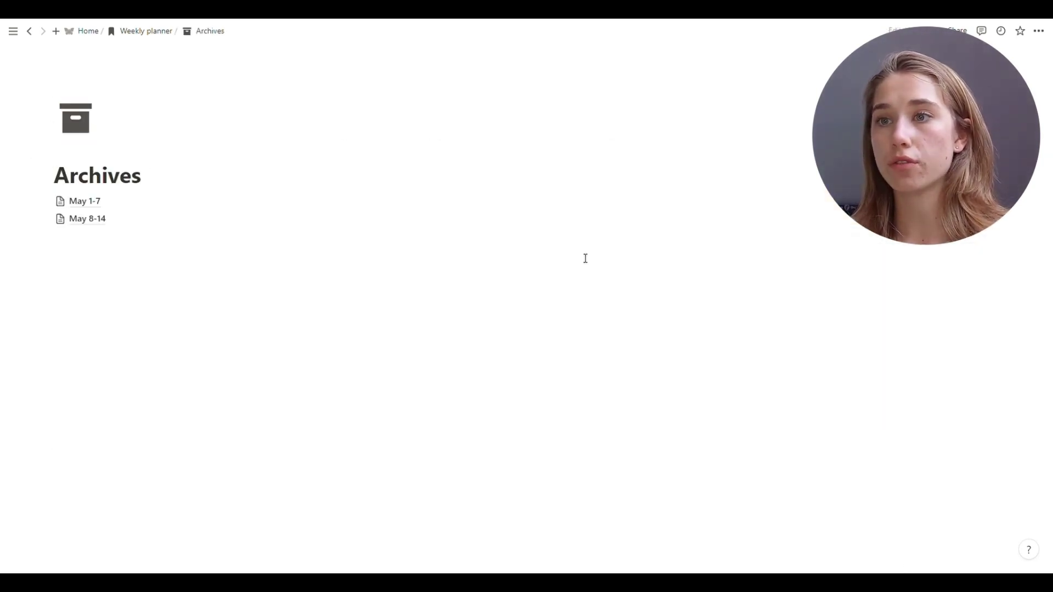
{"action": "left_click", "coordinate": [146, 31]}
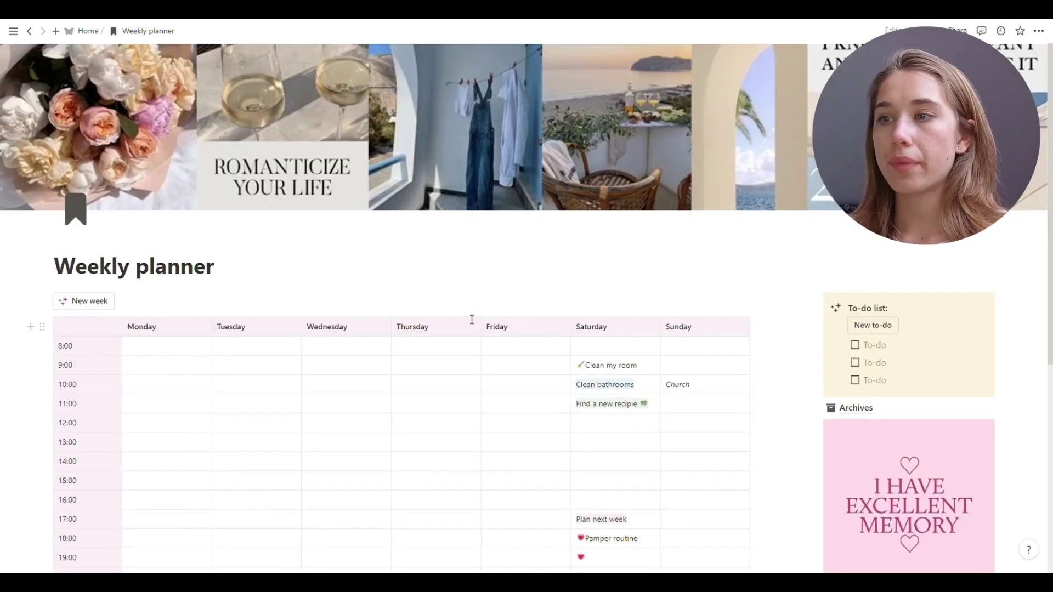
{"action": "scroll", "coordinate": [471, 319], "scroll_direction": "down", "scroll_amount": 4}
{"action": "scroll", "coordinate": [471, 319], "scroll_direction": "down", "scroll_amount": 3}
{"action": "scroll", "coordinate": [509, 405], "scroll_direction": "up", "scroll_amount": 2}
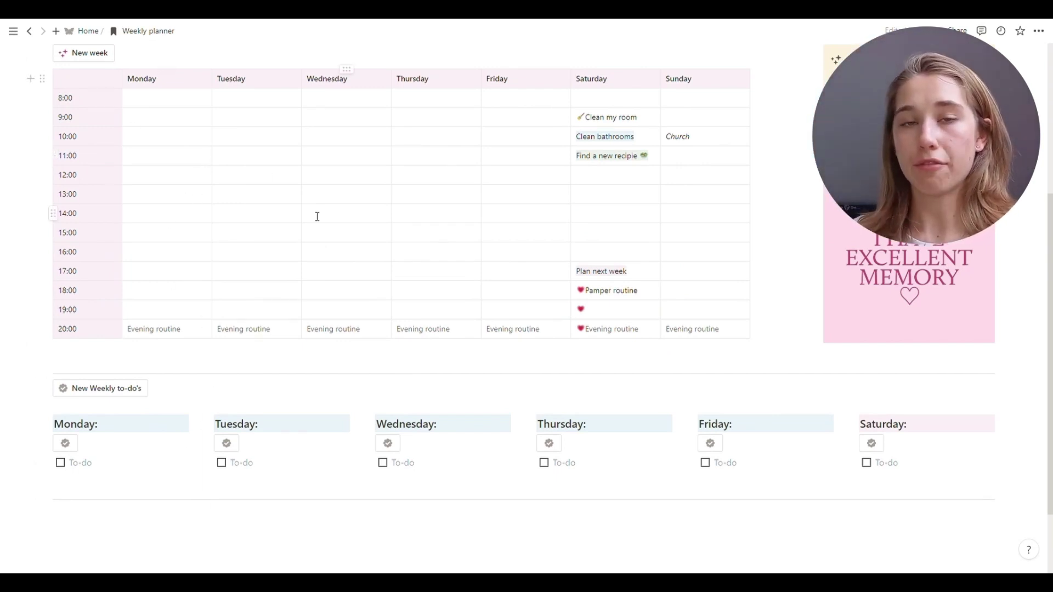
{"action": "scroll", "coordinate": [317, 217], "scroll_direction": "up", "scroll_amount": 2}
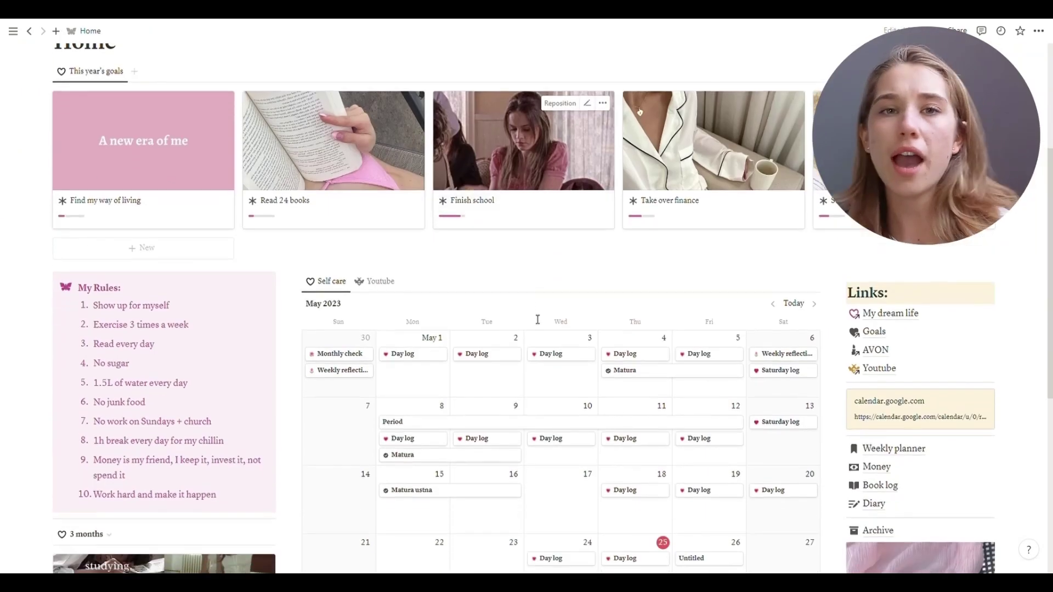
{"action": "scroll", "coordinate": [531, 315], "scroll_direction": "down", "scroll_amount": 2}
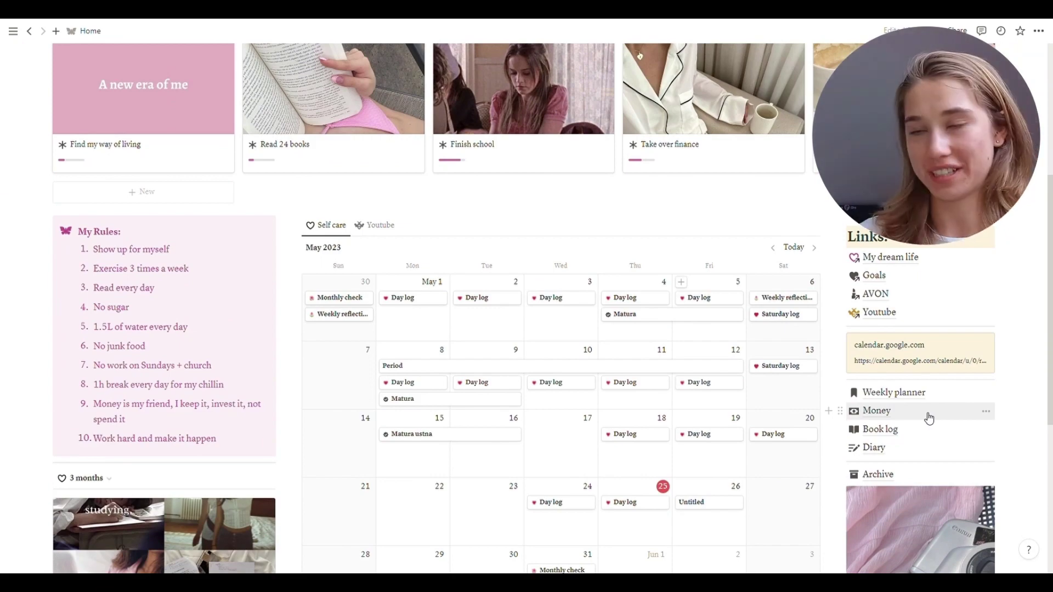
Open the Goals page from the Home page's Links list
{"action": "scroll", "coordinate": [603, 275], "scroll_direction": "down", "scroll_amount": 2}
{"action": "scroll", "coordinate": [477, 245], "scroll_direction": "up", "scroll_amount": 4}
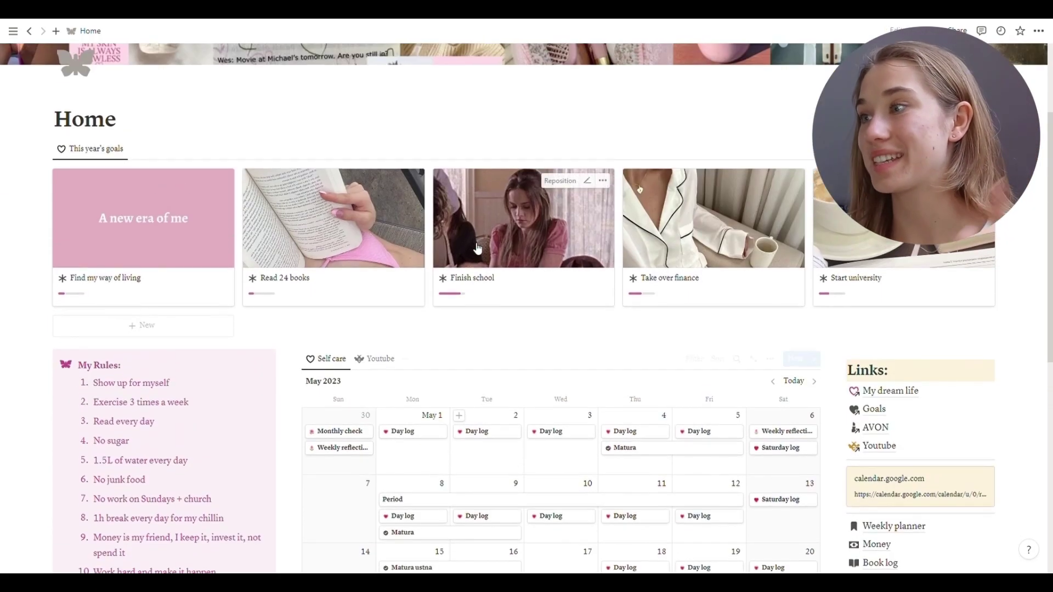
{"action": "scroll", "coordinate": [478, 248], "scroll_direction": "down", "scroll_amount": 2}
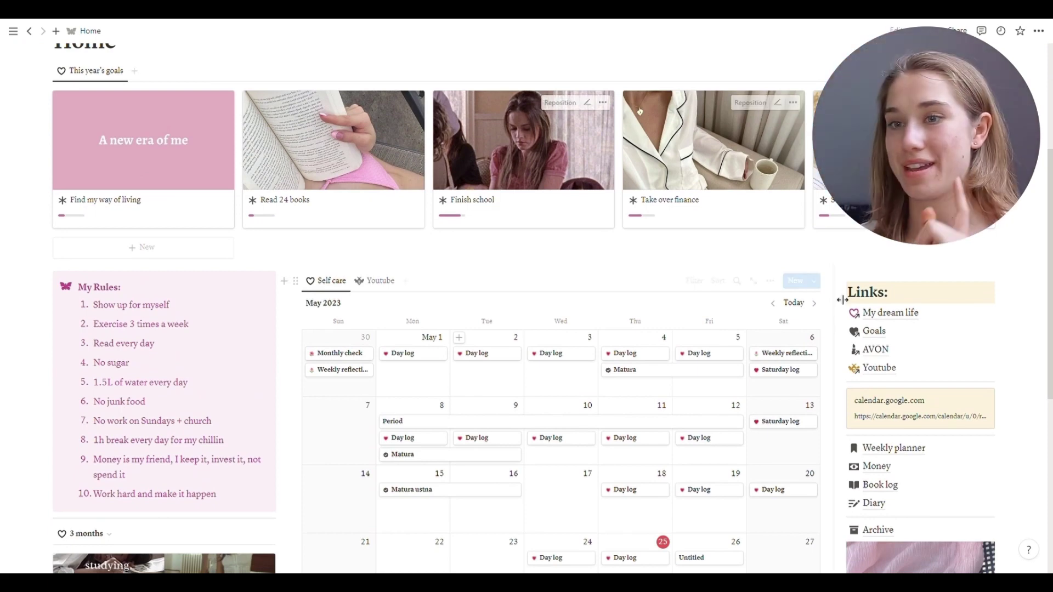
{"action": "left_click", "coordinate": [923, 338]}
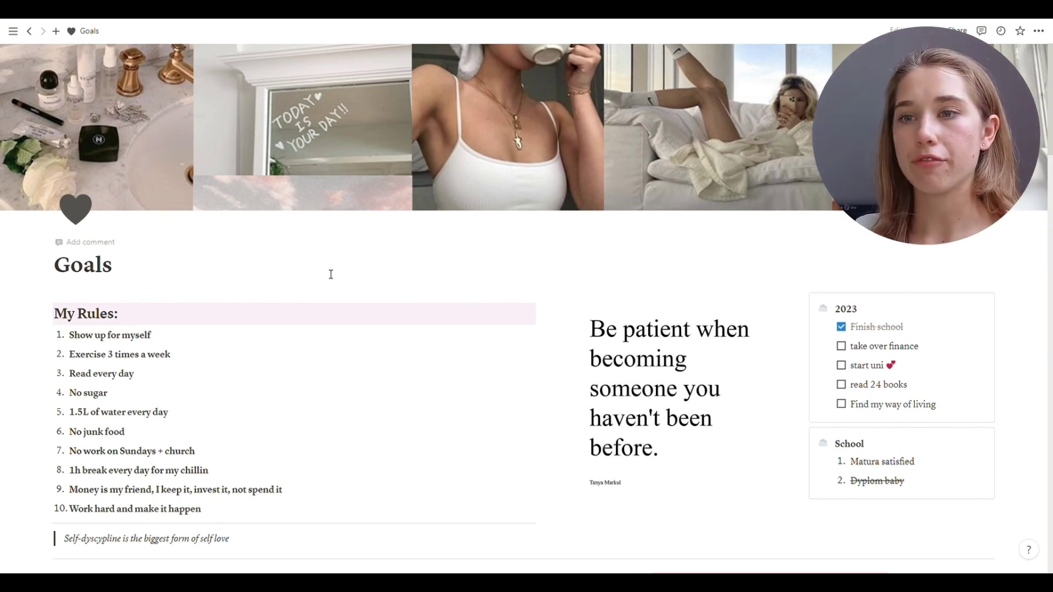
Scroll down the Goals page to the Self care calendar showing April 2023
{"action": "scroll", "coordinate": [331, 275], "scroll_direction": "down", "scroll_amount": 2}
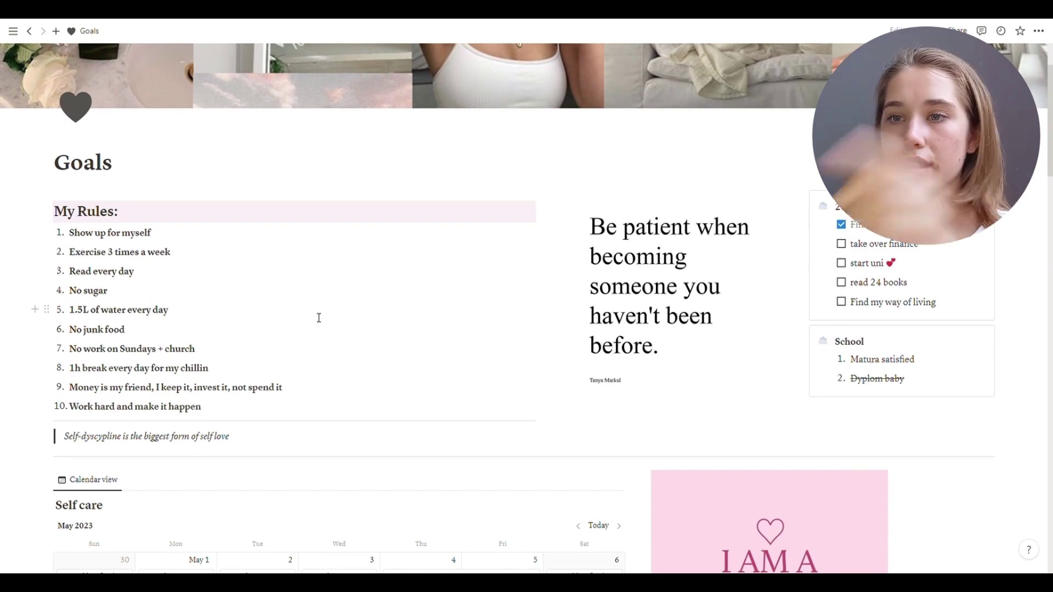
{"action": "scroll", "coordinate": [679, 137], "scroll_direction": "down", "scroll_amount": 2}
{"action": "scroll", "coordinate": [790, 298], "scroll_direction": "up", "scroll_amount": 2}
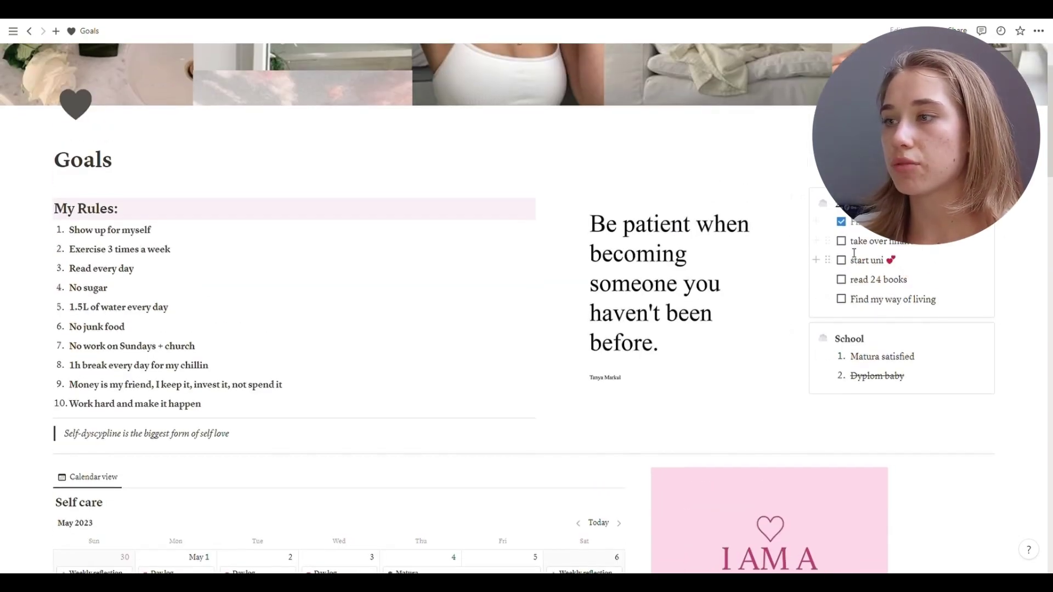
{"action": "scroll", "coordinate": [710, 282], "scroll_direction": "down", "scroll_amount": 6}
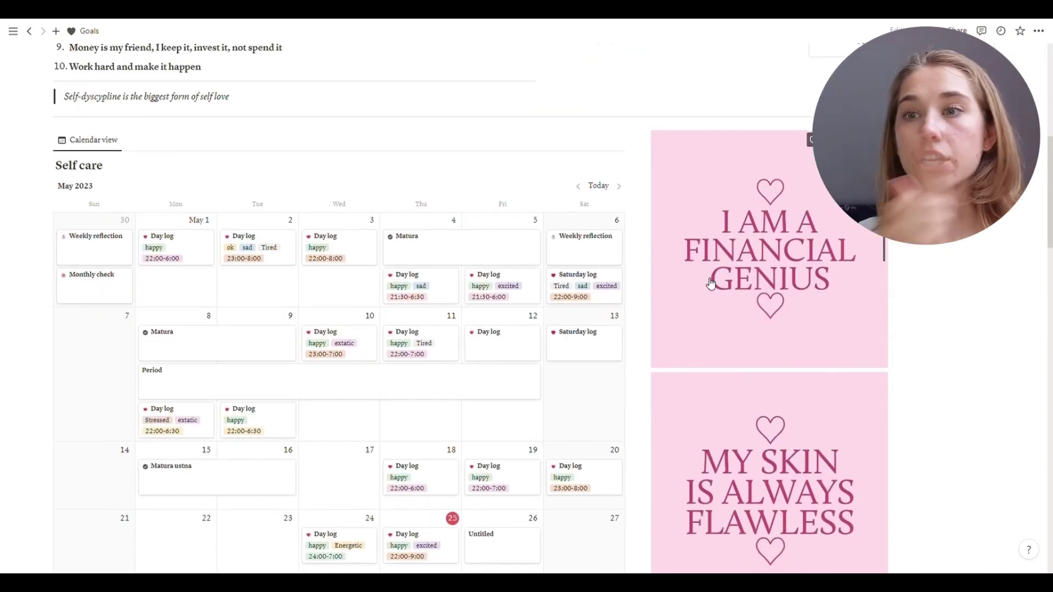
{"action": "scroll", "coordinate": [711, 283], "scroll_direction": "down", "scroll_amount": 1}
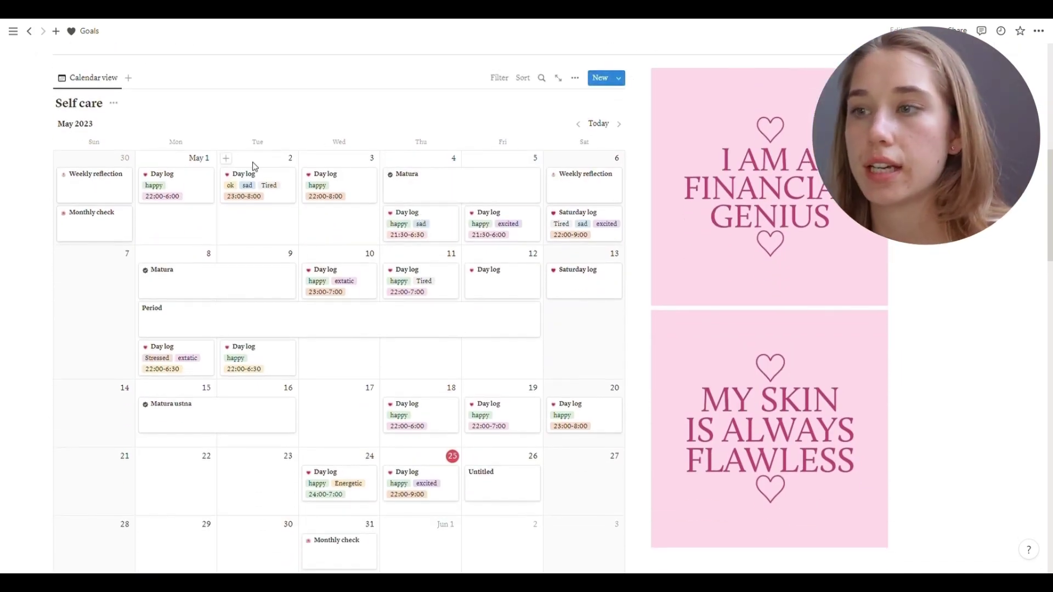
{"action": "scroll", "coordinate": [253, 166], "scroll_direction": "down", "scroll_amount": 1}
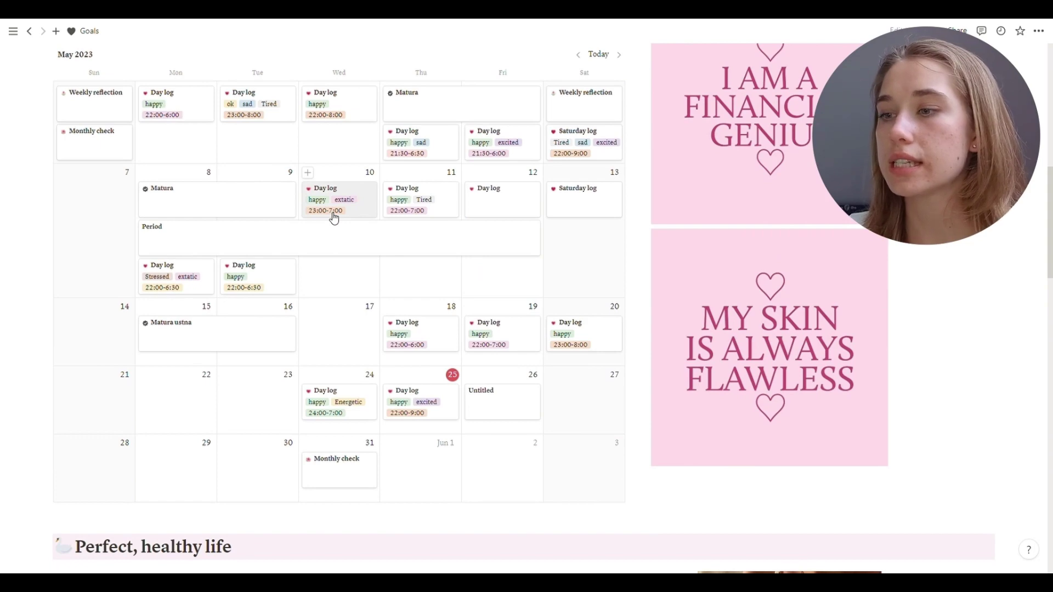
{"action": "scroll", "coordinate": [496, 356], "scroll_direction": "up", "scroll_amount": 1}
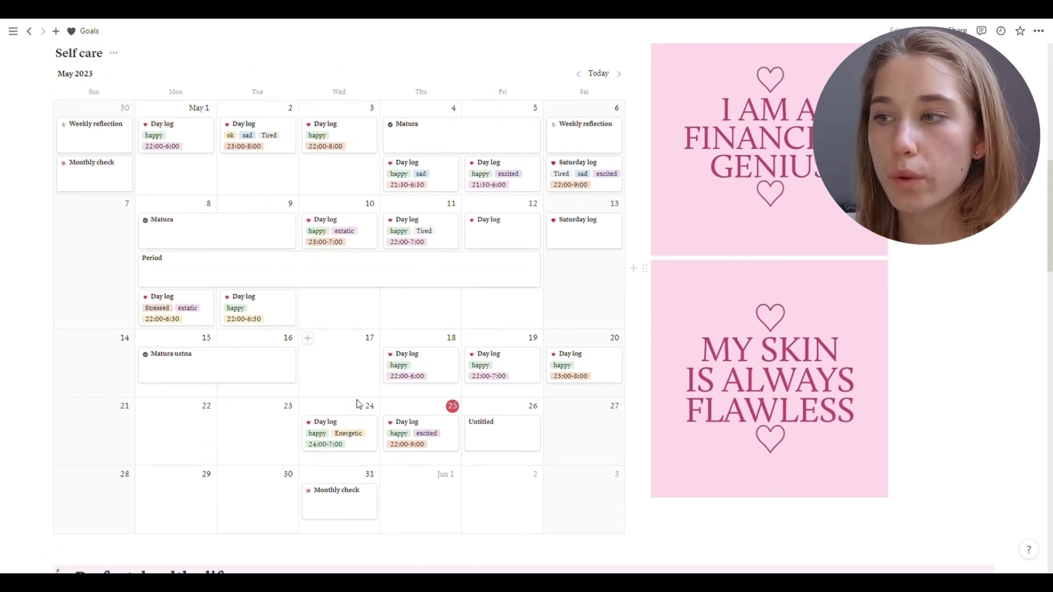
{"action": "scroll", "coordinate": [359, 404], "scroll_direction": "down", "scroll_amount": 1}
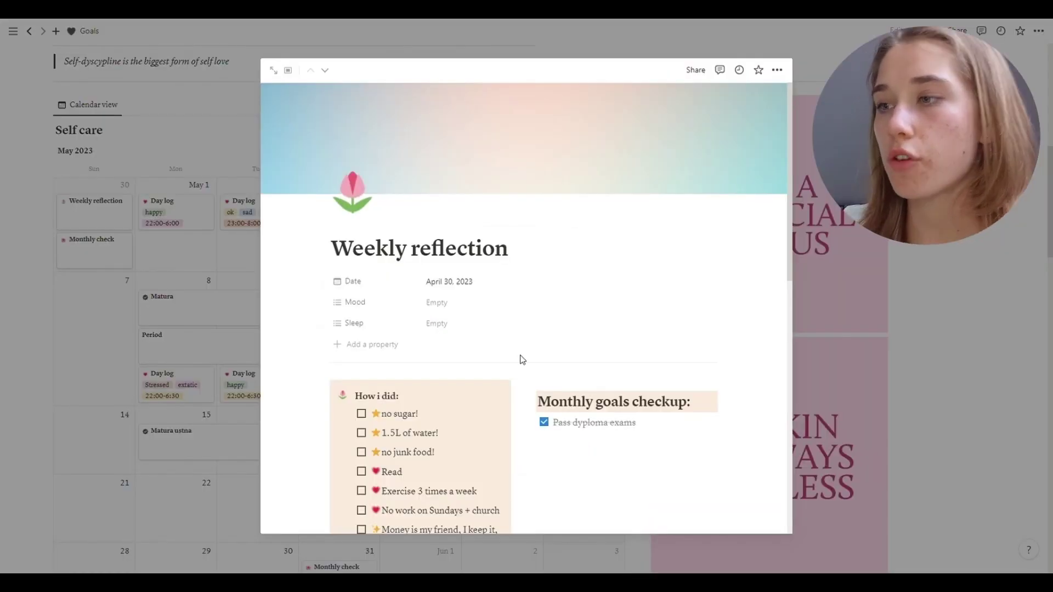
{"action": "scroll", "coordinate": [524, 358], "scroll_direction": "down", "scroll_amount": 3}
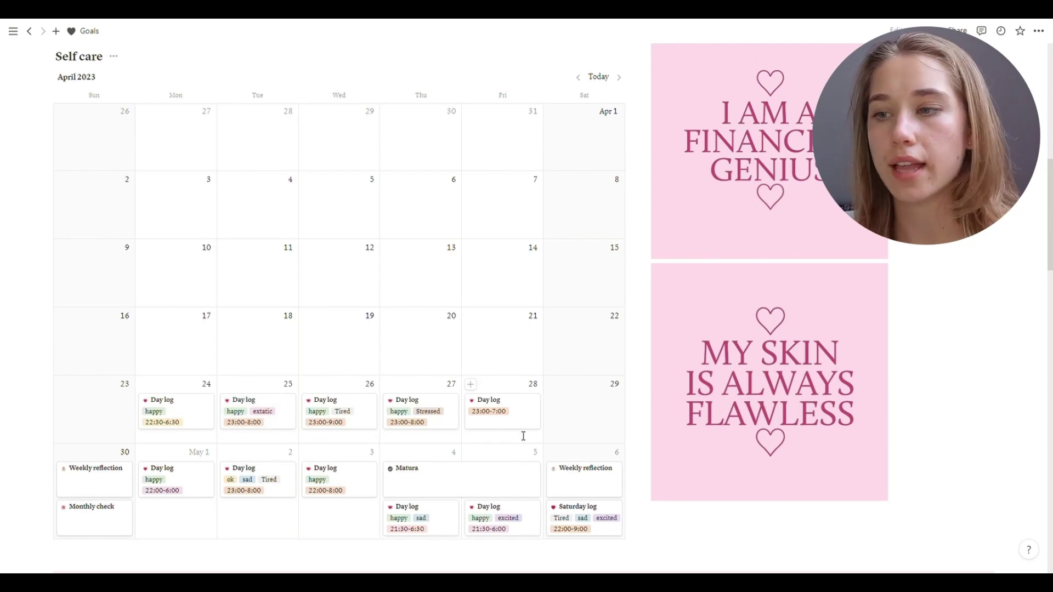
{"action": "left_click", "coordinate": [96, 479]}
{"action": "scroll", "coordinate": [428, 383], "scroll_direction": "down", "scroll_amount": 3}
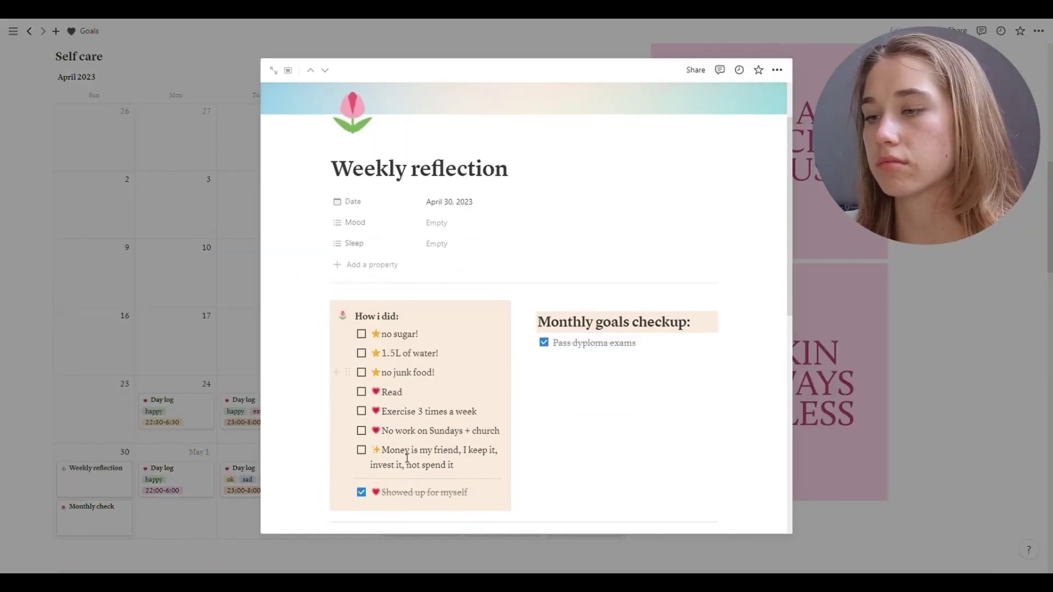
{"action": "left_click", "coordinate": [903, 245]}
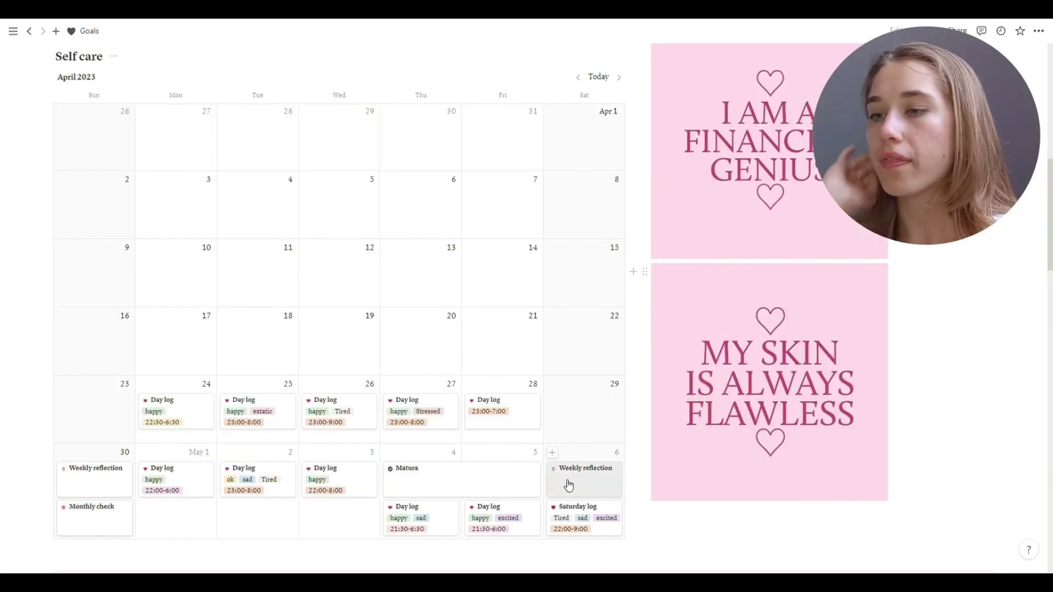
{"action": "left_click", "coordinate": [581, 481]}
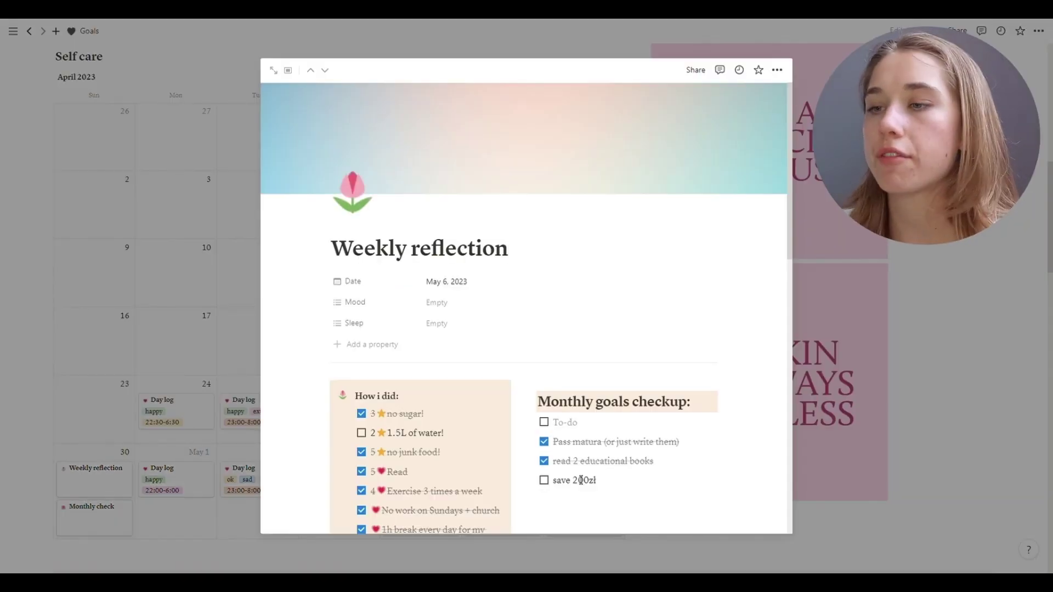
{"action": "scroll", "coordinate": [475, 289], "scroll_direction": "down", "scroll_amount": 3}
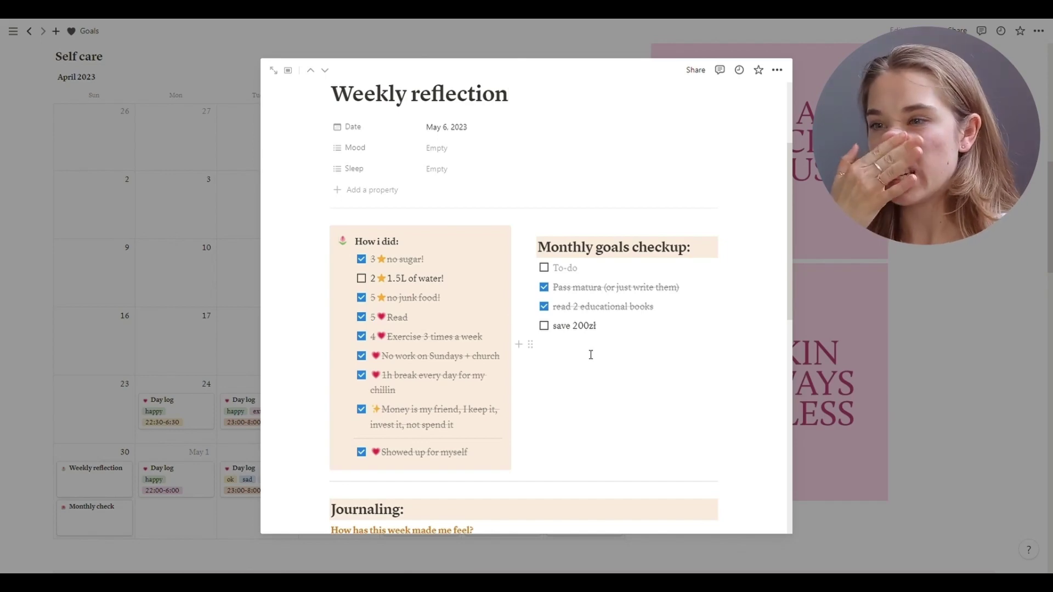
{"action": "scroll", "coordinate": [591, 354], "scroll_direction": "down", "scroll_amount": 3}
{"action": "scroll", "coordinate": [591, 355], "scroll_direction": "down", "scroll_amount": 3}
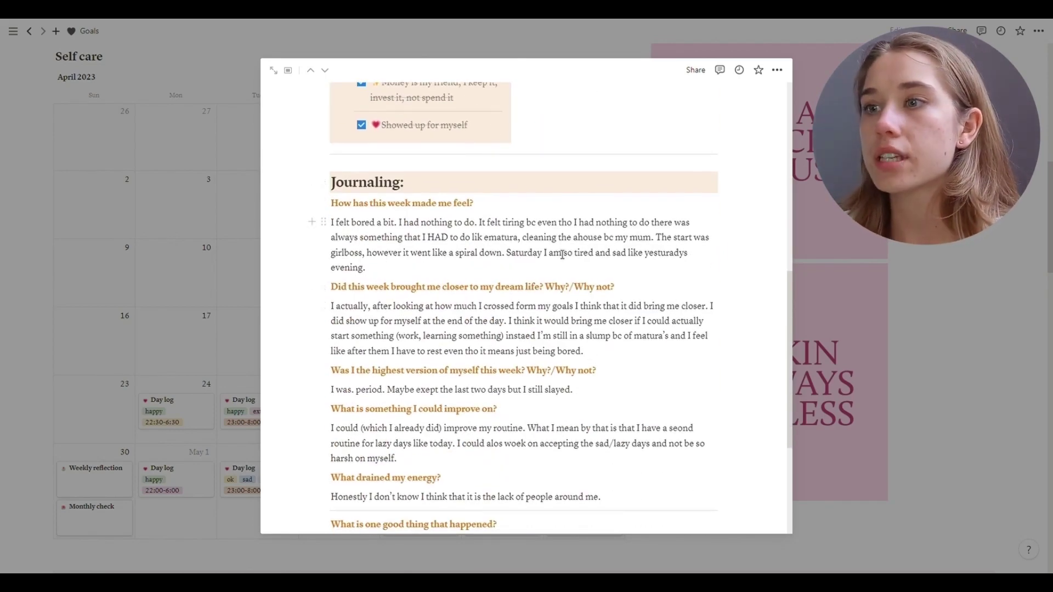
{"action": "scroll", "coordinate": [562, 255], "scroll_direction": "down", "scroll_amount": 1}
{"action": "scroll", "coordinate": [581, 247], "scroll_direction": "up", "scroll_amount": 1}
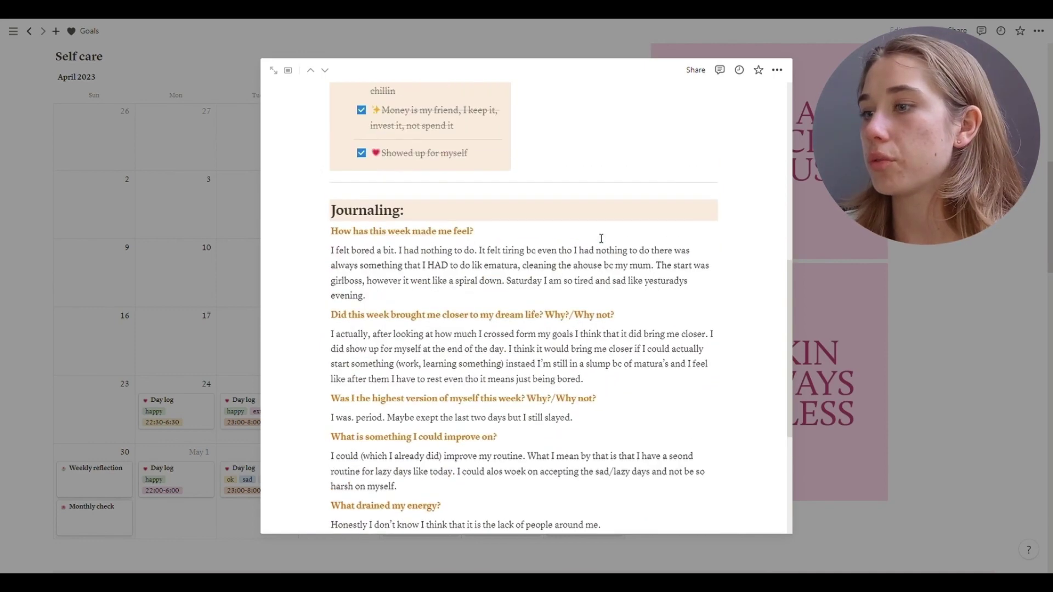
{"action": "left_click", "coordinate": [890, 306]}
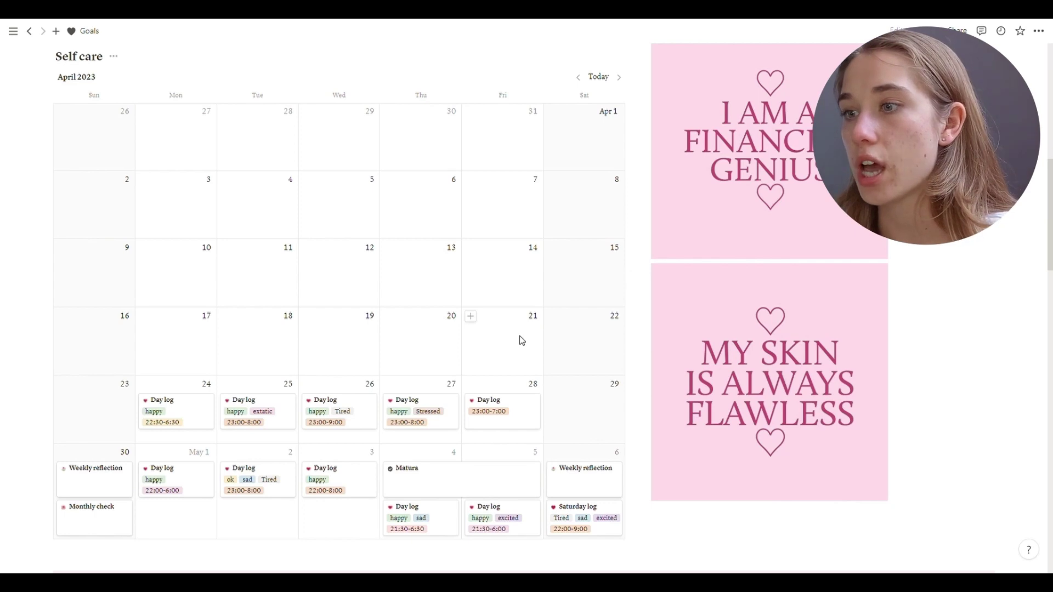
{"action": "left_click", "coordinate": [471, 316]}
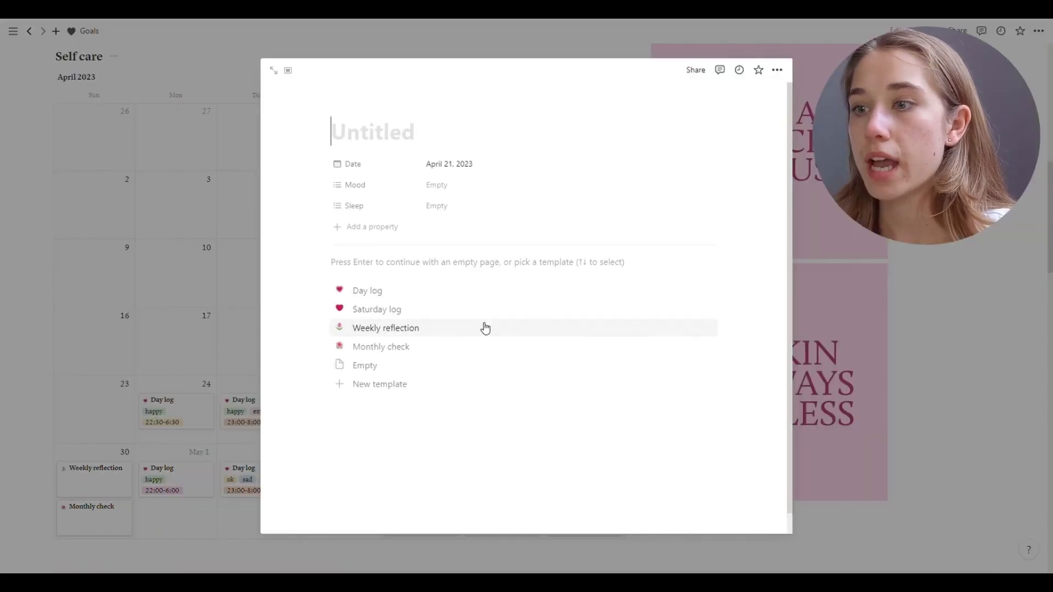
{"action": "left_click", "coordinate": [401, 328]}
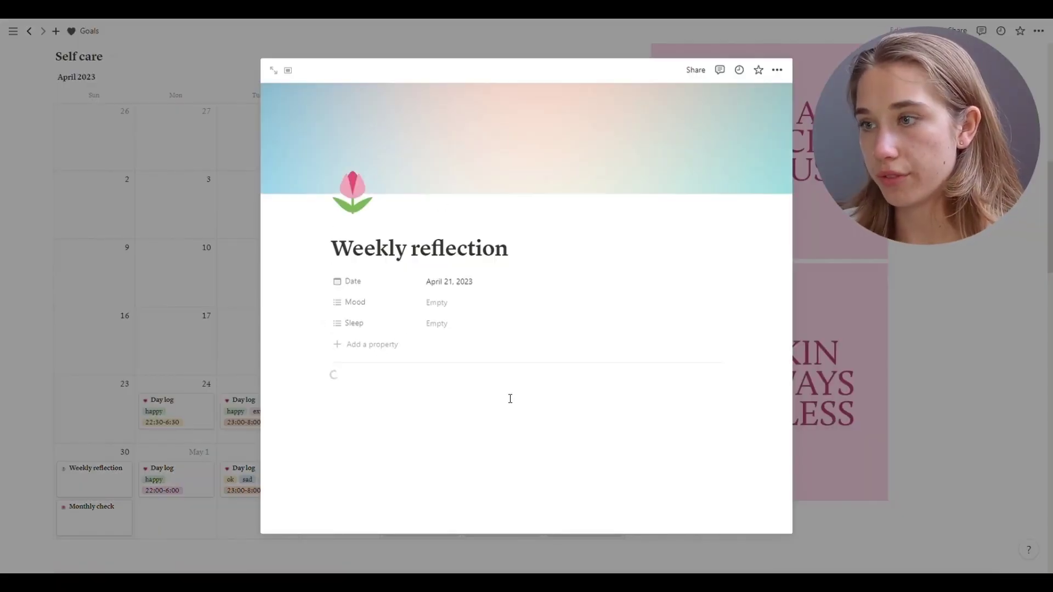
{"action": "scroll", "coordinate": [511, 399], "scroll_direction": "down", "scroll_amount": 3}
{"action": "scroll", "coordinate": [510, 398], "scroll_direction": "down", "scroll_amount": 6}
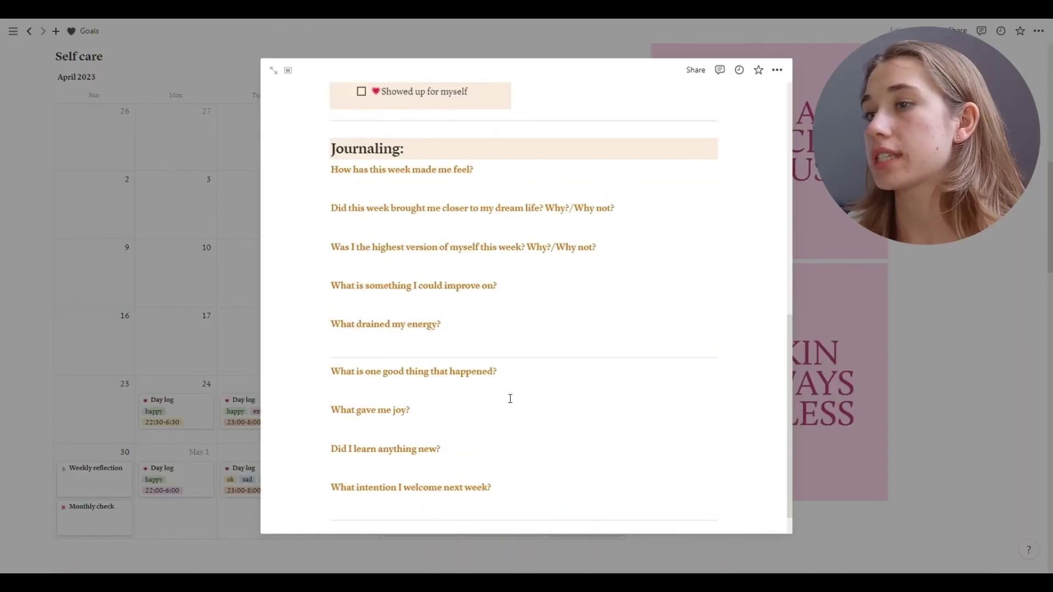
{"action": "scroll", "coordinate": [510, 397], "scroll_direction": "up", "scroll_amount": 10}
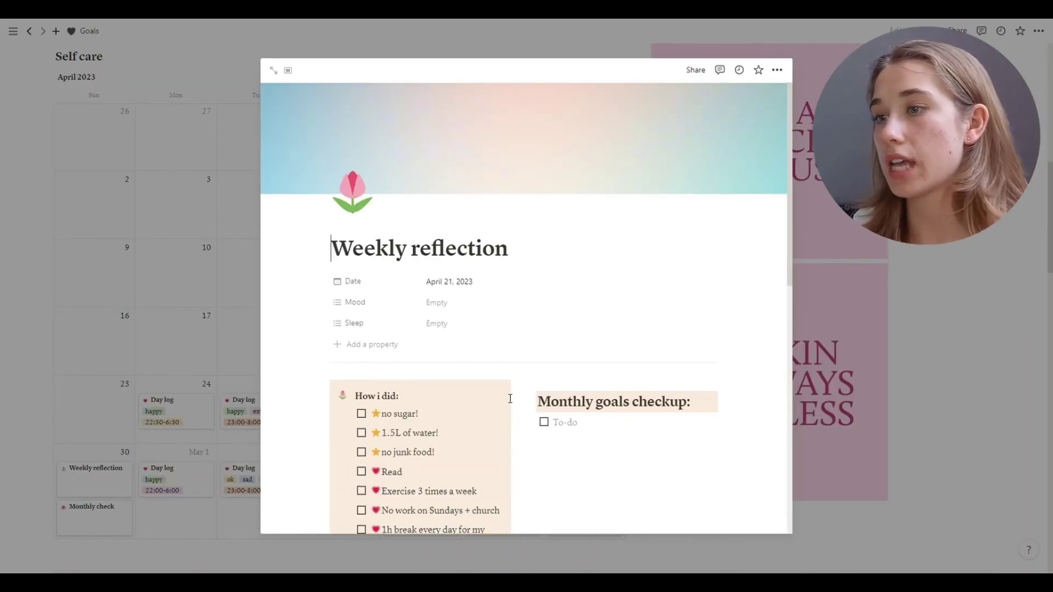
{"action": "left_click", "coordinate": [945, 289]}
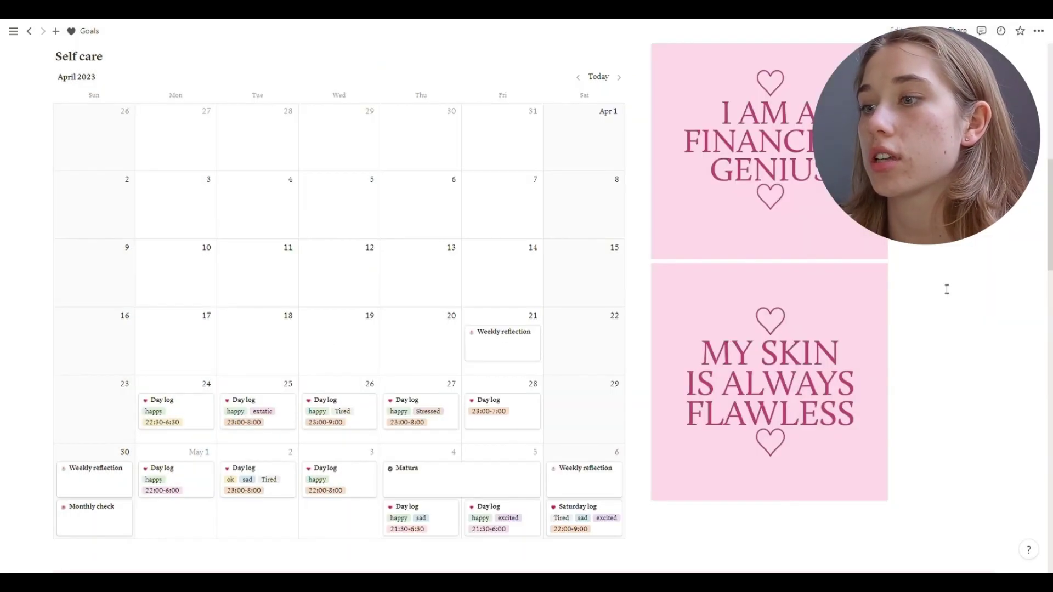
{"action": "right_click", "coordinate": [514, 348]}
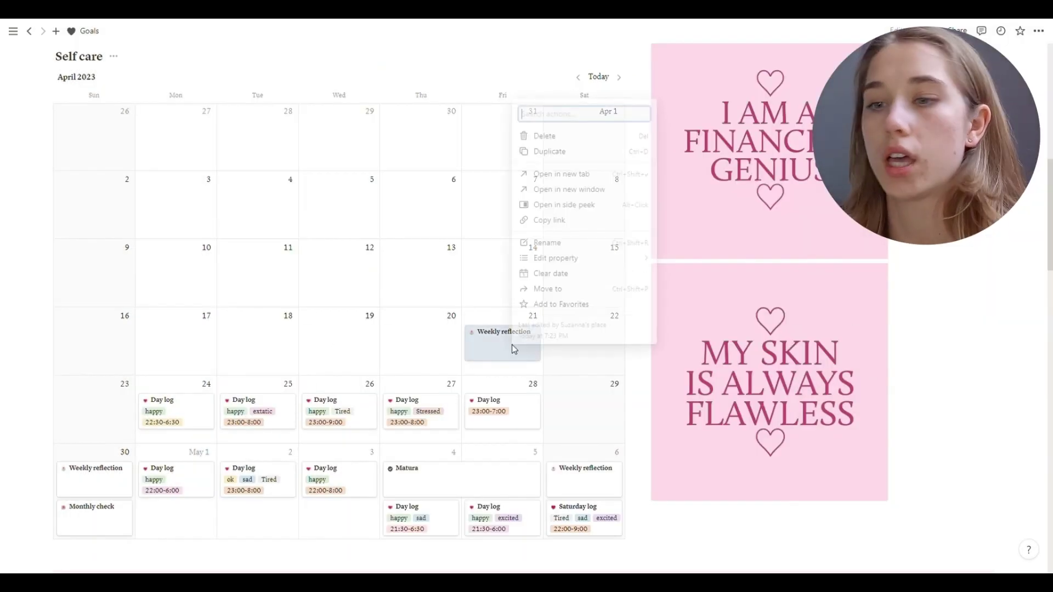
{"action": "left_click", "coordinate": [585, 145]}
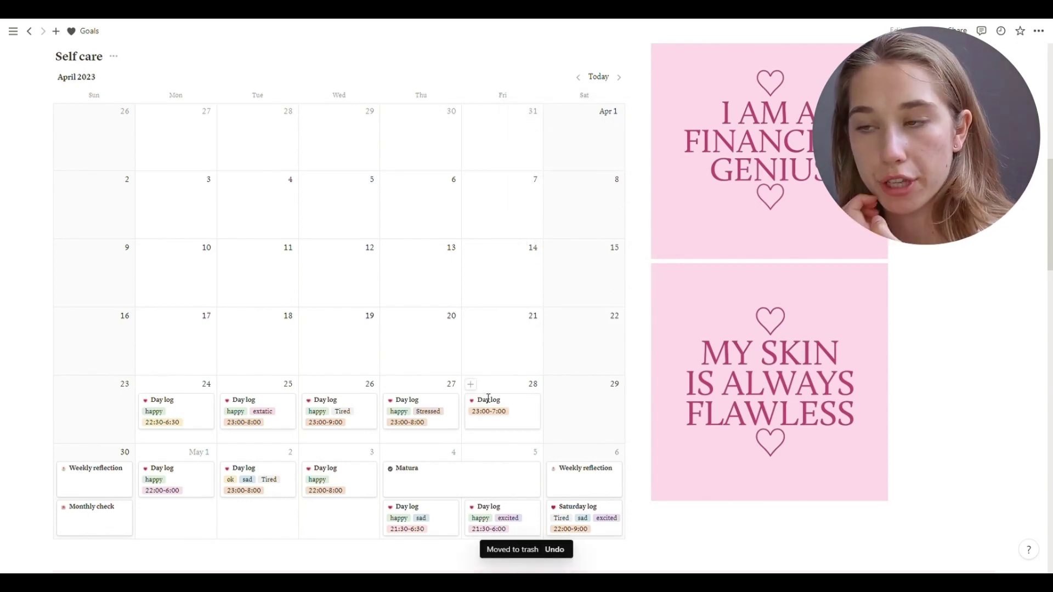
{"action": "scroll", "coordinate": [480, 398], "scroll_direction": "down", "scroll_amount": 2}
Open the April 30 Monthly check, read its goals, rule check and reflections, then close it
{"action": "left_click", "coordinate": [93, 459]}
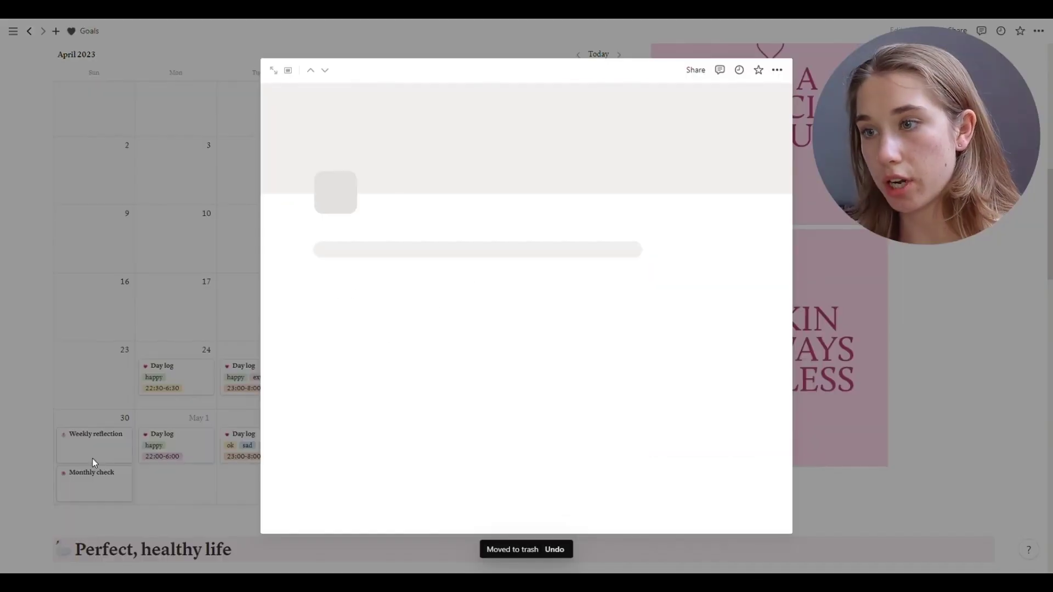
{"action": "scroll", "coordinate": [631, 324], "scroll_direction": "down", "scroll_amount": 3}
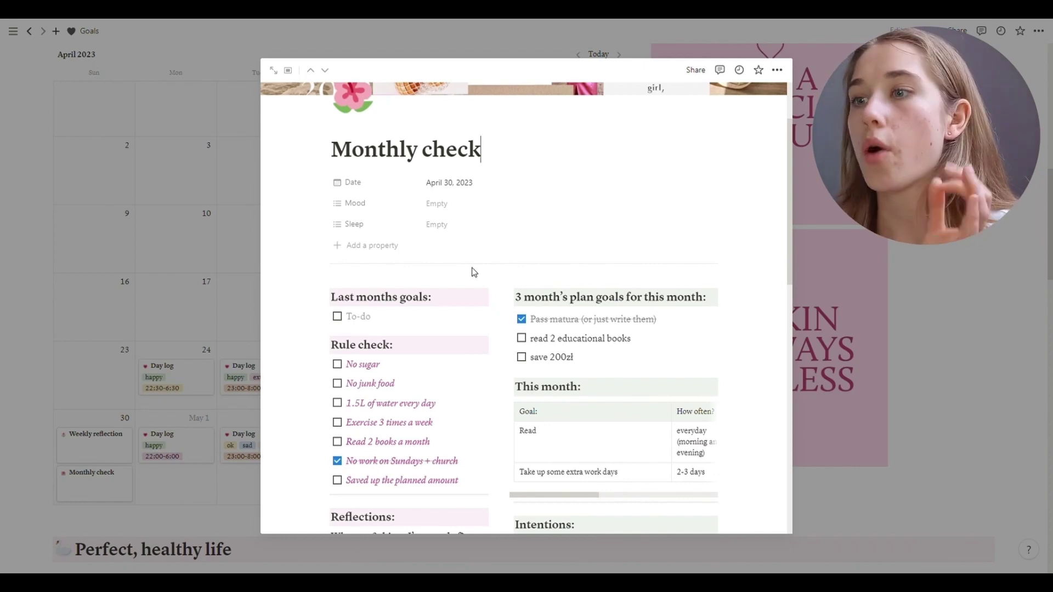
{"action": "scroll", "coordinate": [475, 272], "scroll_direction": "down", "scroll_amount": 1}
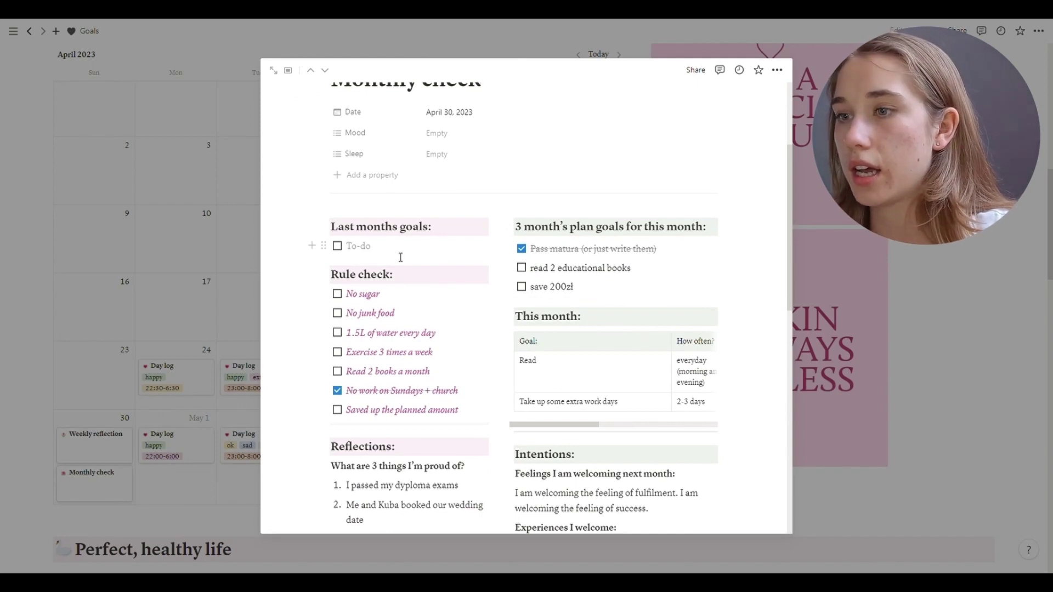
{"action": "left_click", "coordinate": [851, 308]}
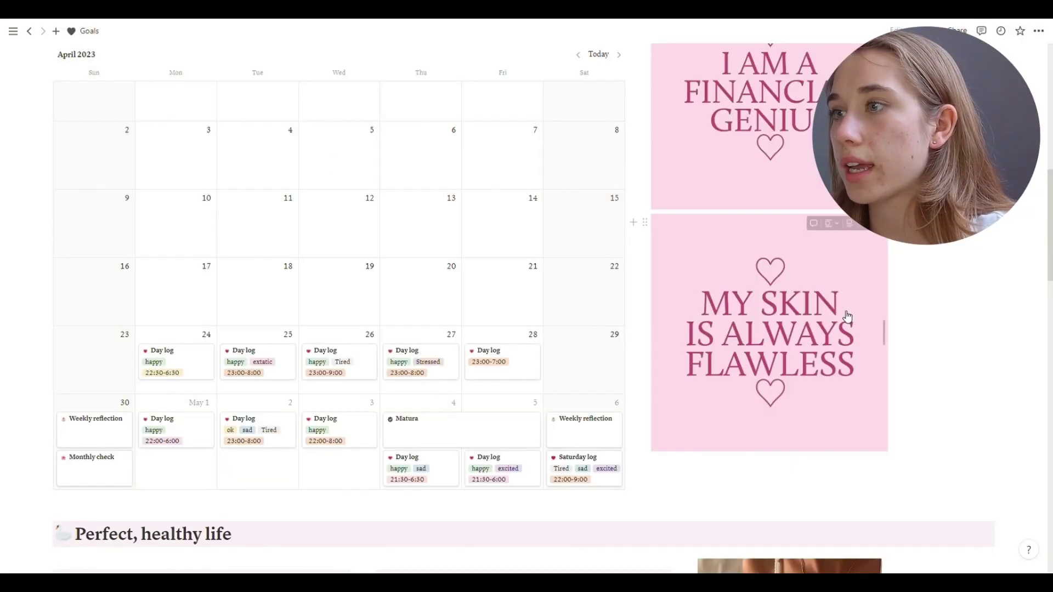
{"action": "scroll", "coordinate": [508, 176], "scroll_direction": "up", "scroll_amount": 1}
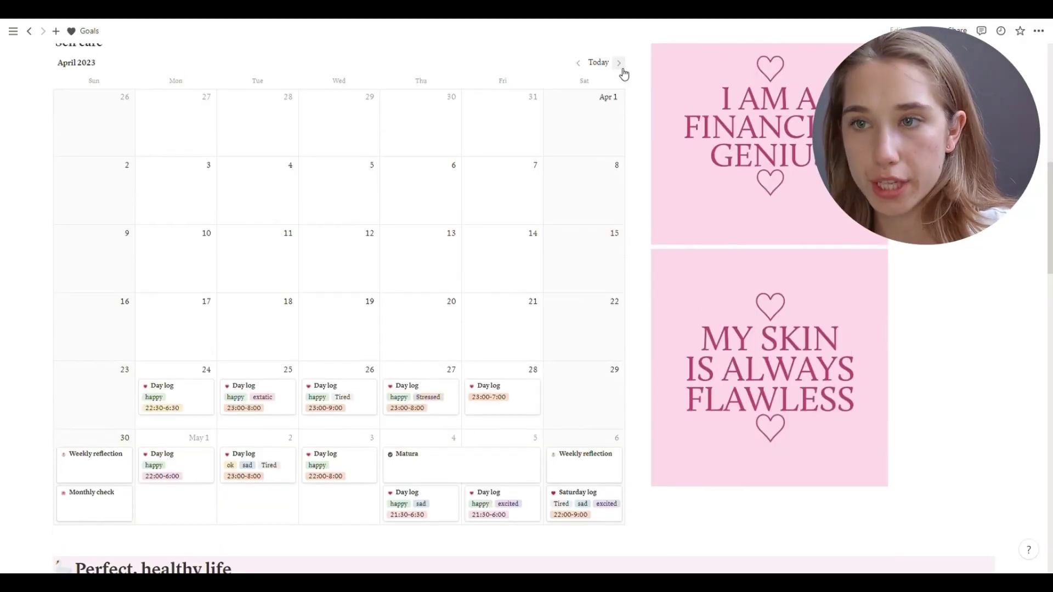
Go to May 2023, tick 'read 2 educational books' in the May 31 Monthly check, then open April 30's
{"action": "left_click", "coordinate": [619, 63]}
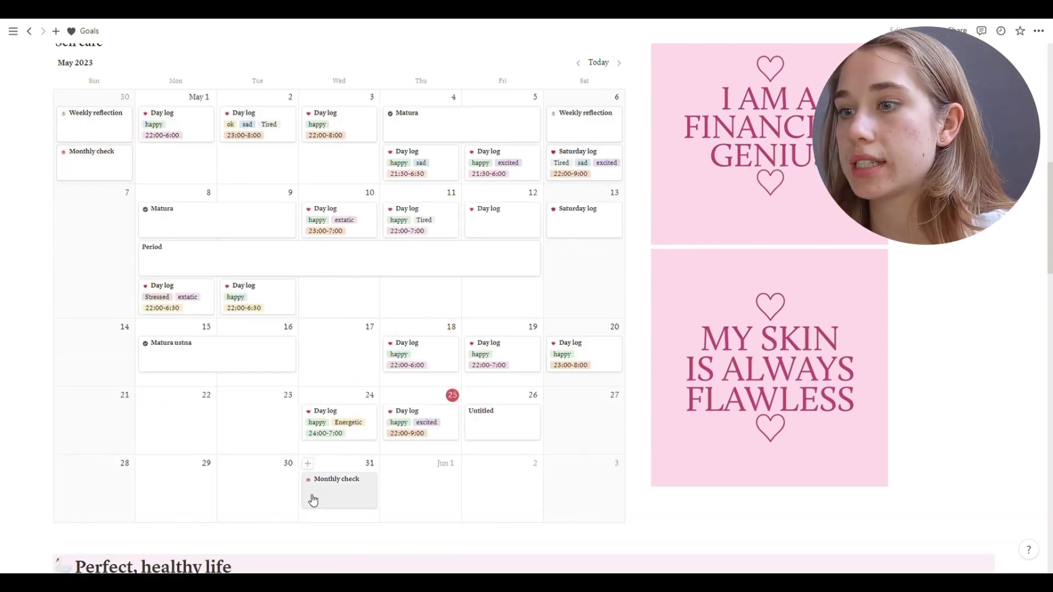
{"action": "left_click", "coordinate": [330, 495]}
{"action": "scroll", "coordinate": [420, 373], "scroll_direction": "down", "scroll_amount": 4}
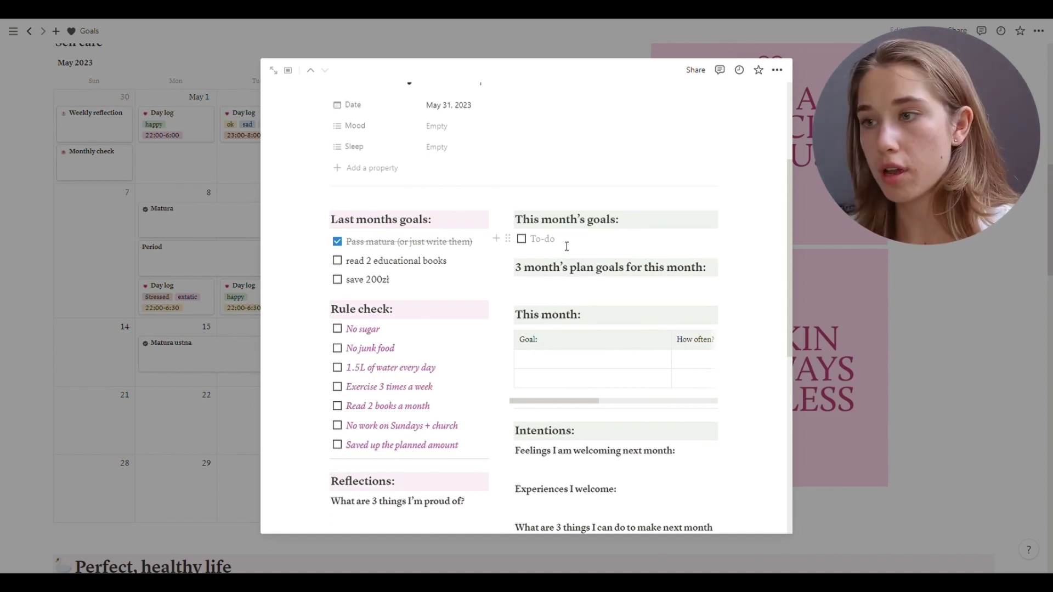
{"action": "left_click", "coordinate": [338, 261]}
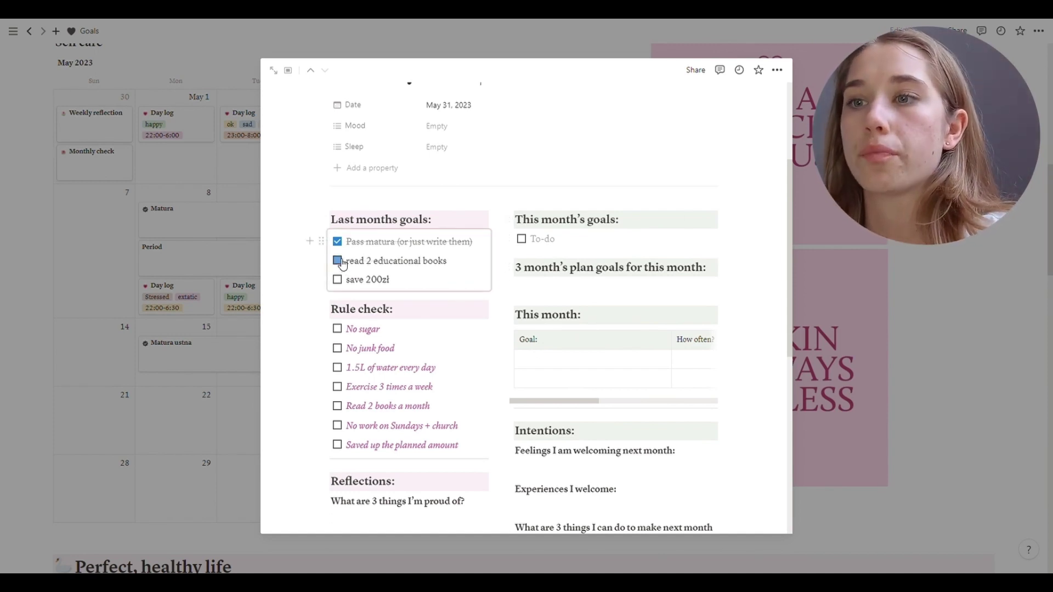
{"action": "left_click", "coordinate": [976, 258]}
{"action": "left_click", "coordinate": [82, 158]}
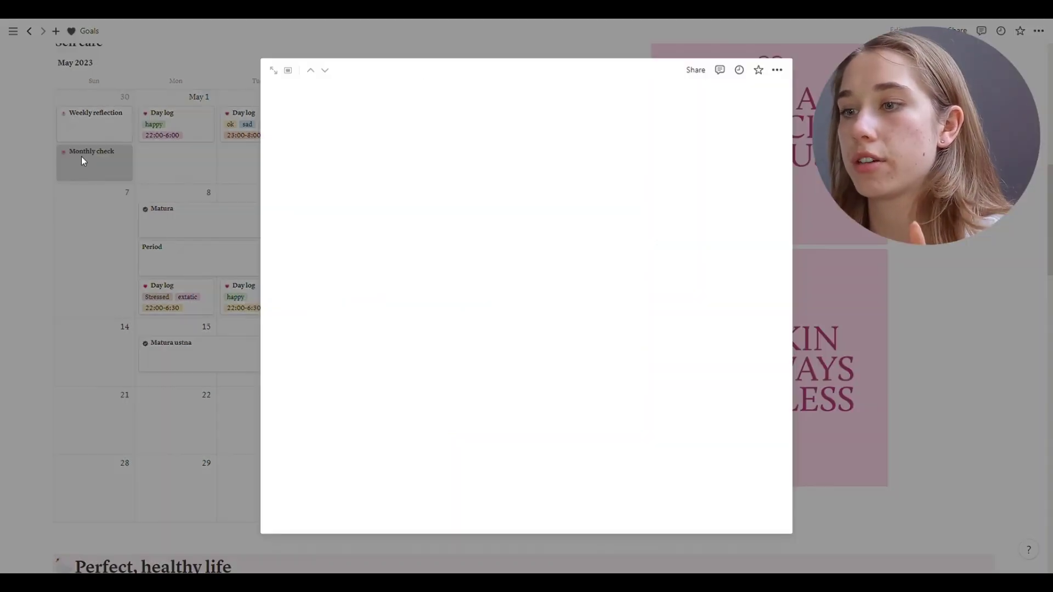
Scroll the Monthly check peek to its 1–10 life-area star rating table and open it full page
{"action": "scroll", "coordinate": [380, 190], "scroll_direction": "down", "scroll_amount": 5}
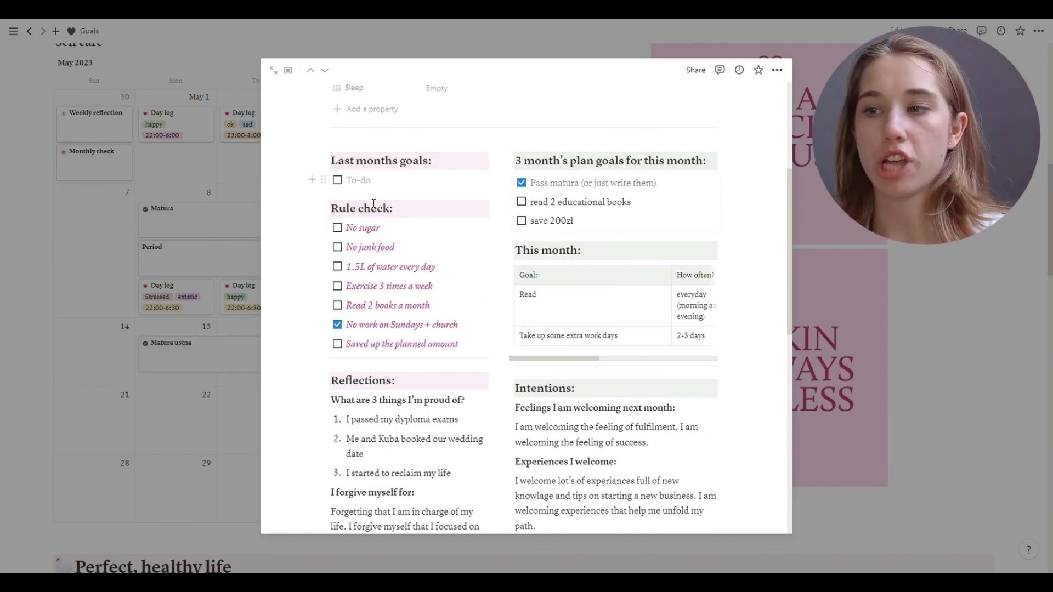
{"action": "scroll", "coordinate": [411, 271], "scroll_direction": "down", "scroll_amount": 1}
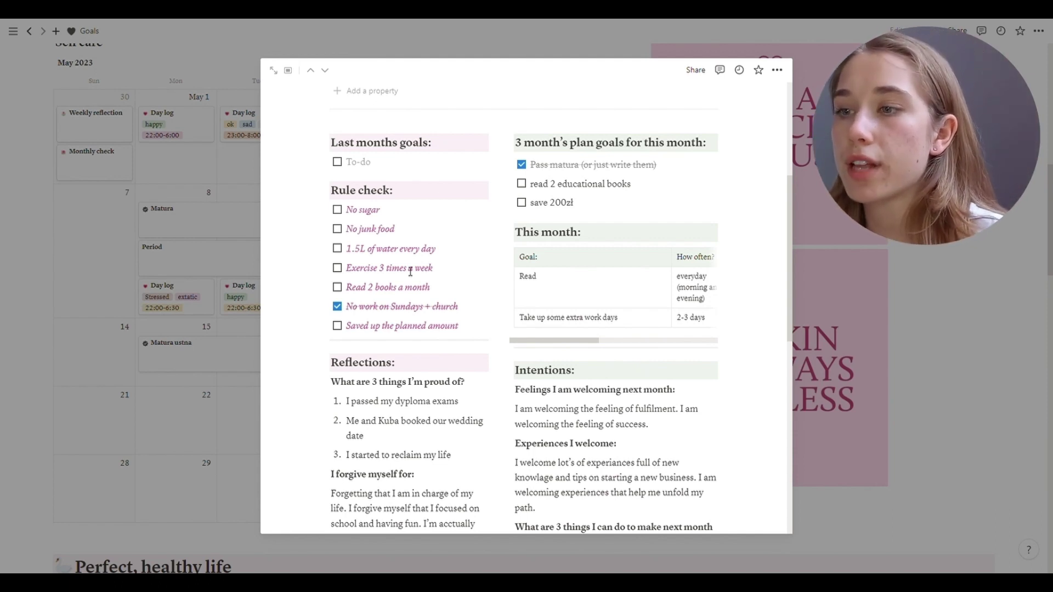
{"action": "scroll", "coordinate": [410, 271], "scroll_direction": "down", "scroll_amount": 3}
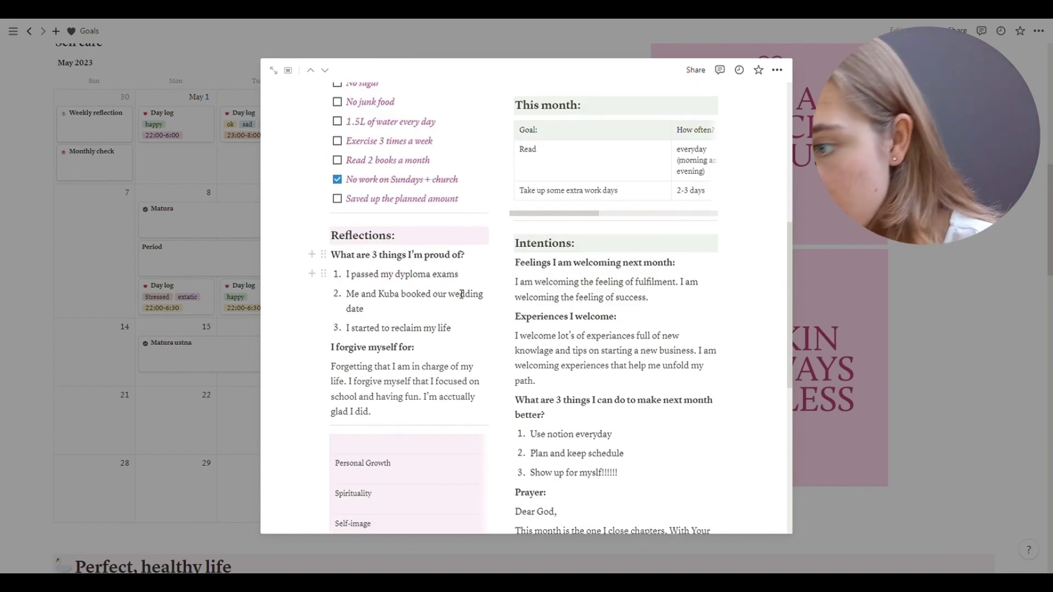
{"action": "scroll", "coordinate": [396, 372], "scroll_direction": "down", "scroll_amount": 5}
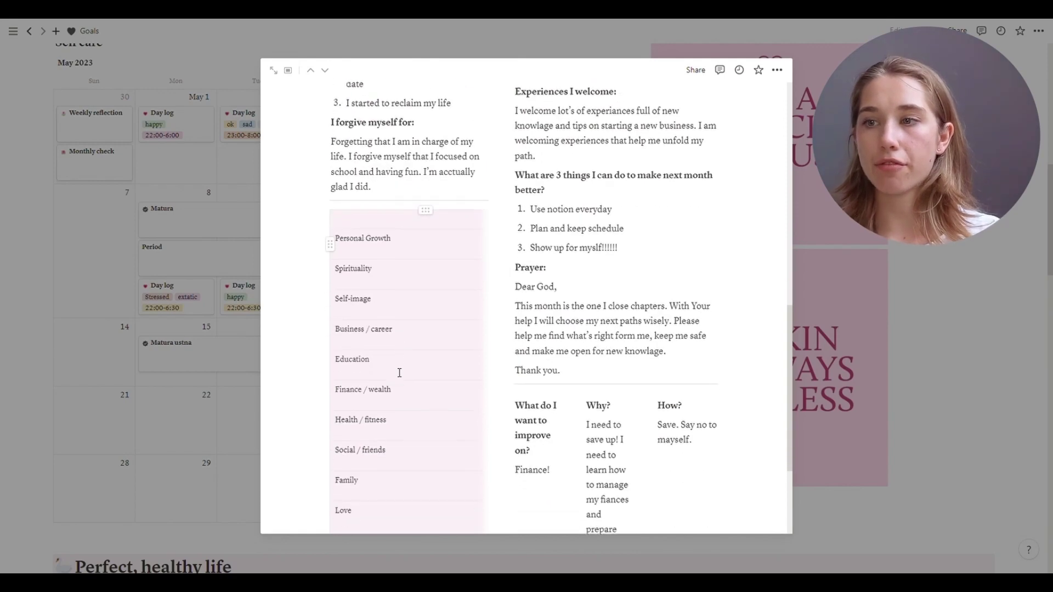
{"action": "scroll", "coordinate": [394, 368], "scroll_direction": "down", "scroll_amount": 2}
{"action": "scroll", "coordinate": [399, 371], "scroll_direction": "right", "scroll_amount": 3}
{"action": "scroll", "coordinate": [399, 372], "scroll_direction": "left", "scroll_amount": 3}
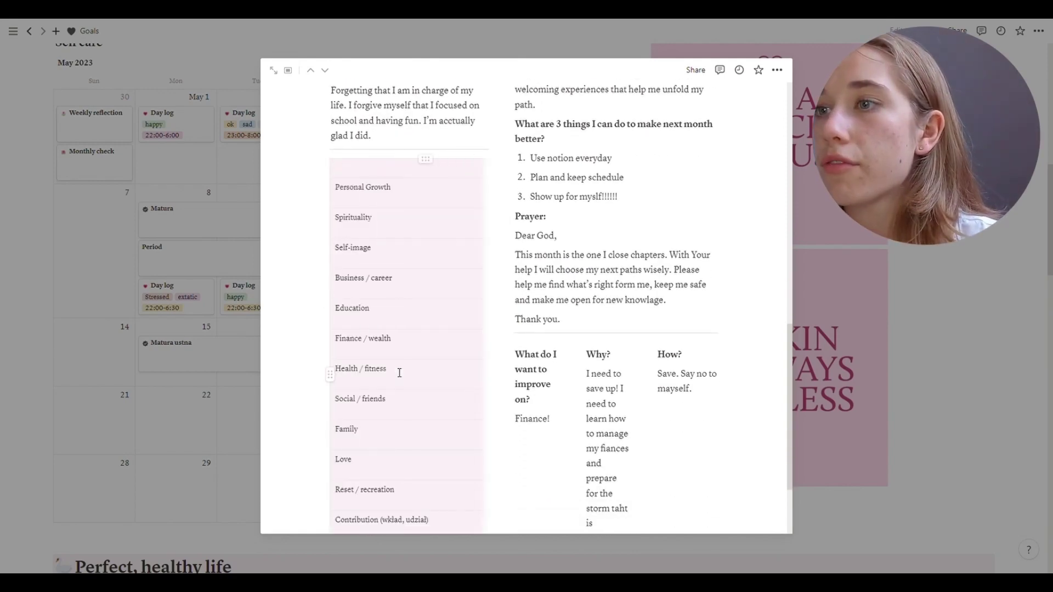
{"action": "scroll", "coordinate": [400, 373], "scroll_direction": "down", "scroll_amount": 2}
{"action": "key", "text": "ctrl+Return"}
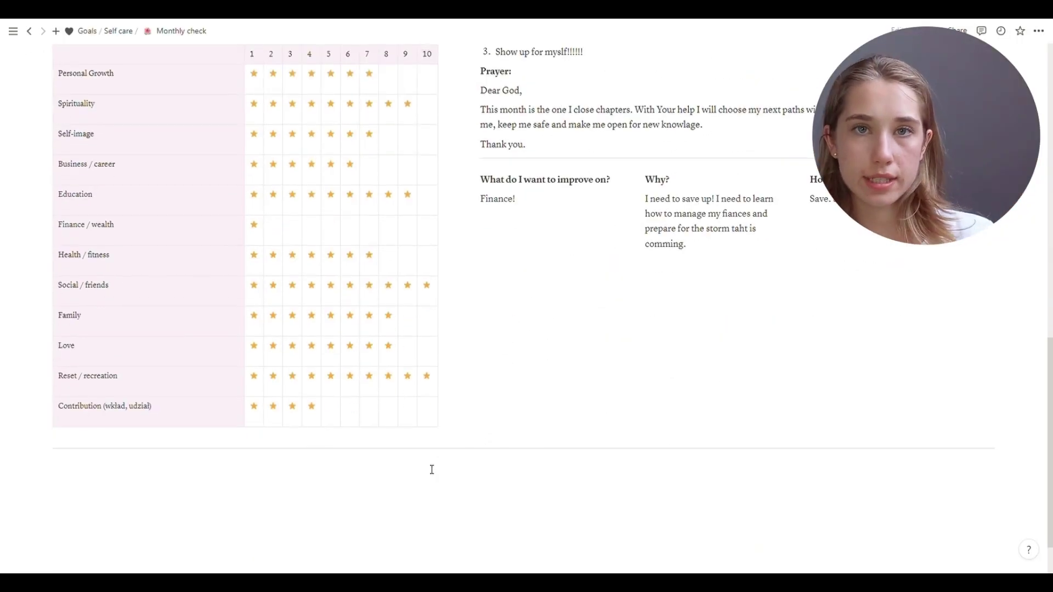
{"action": "scroll", "coordinate": [433, 469], "scroll_direction": "up", "scroll_amount": 1}
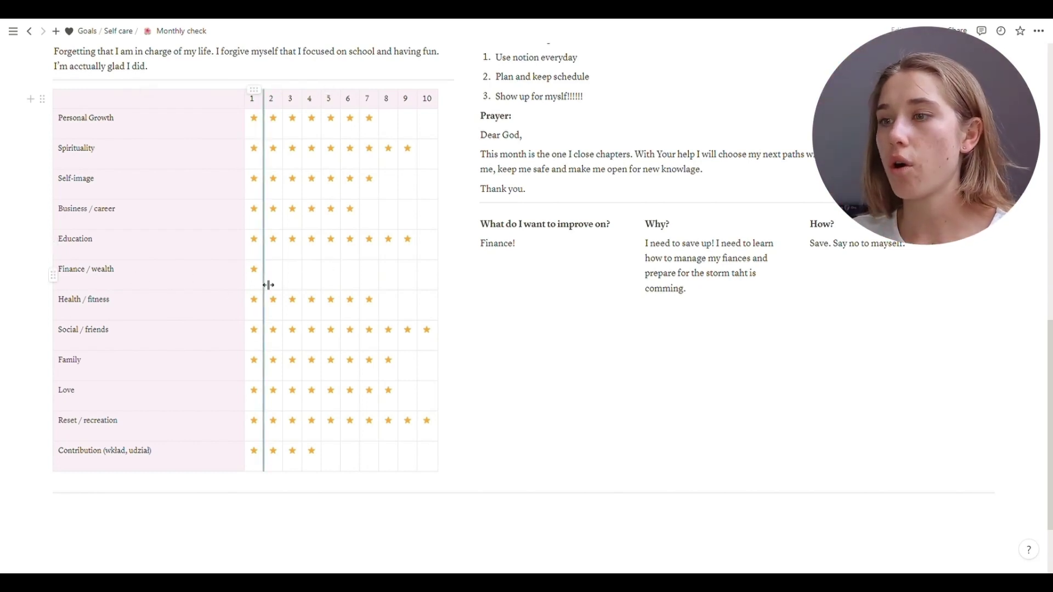
{"action": "scroll", "coordinate": [535, 293], "scroll_direction": "up", "scroll_amount": 1}
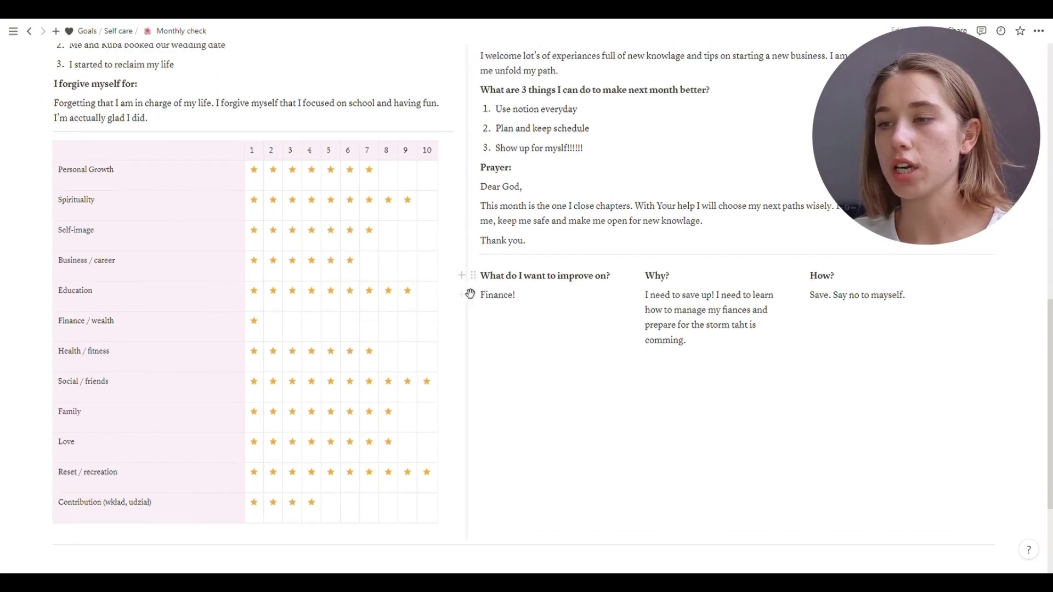
{"action": "scroll", "coordinate": [701, 305], "scroll_direction": "up", "scroll_amount": 10}
{"action": "scroll", "coordinate": [702, 307], "scroll_direction": "down", "scroll_amount": 12}
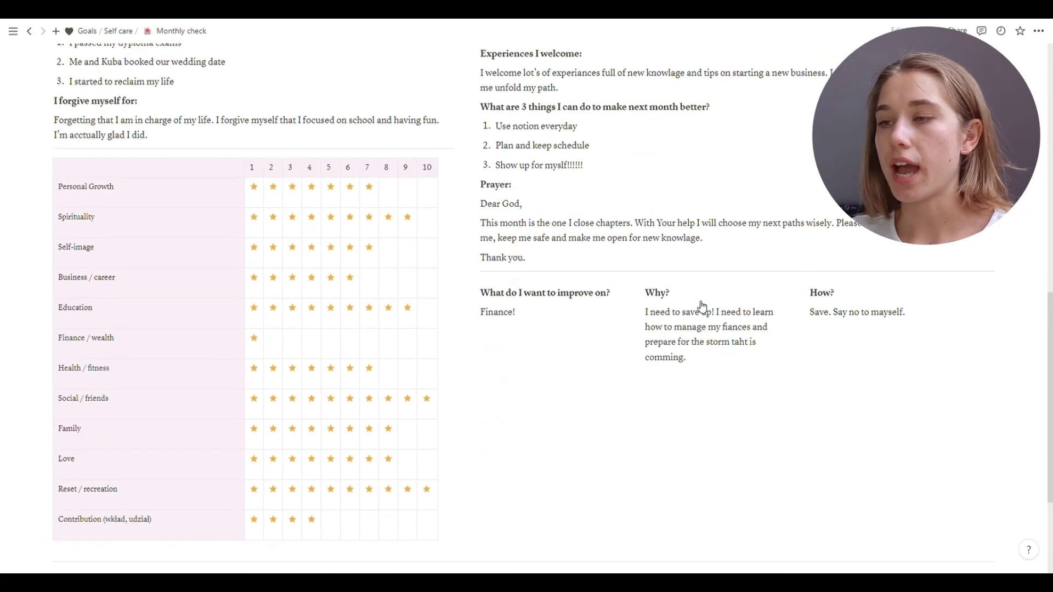
{"action": "scroll", "coordinate": [702, 306], "scroll_direction": "up", "scroll_amount": 3}
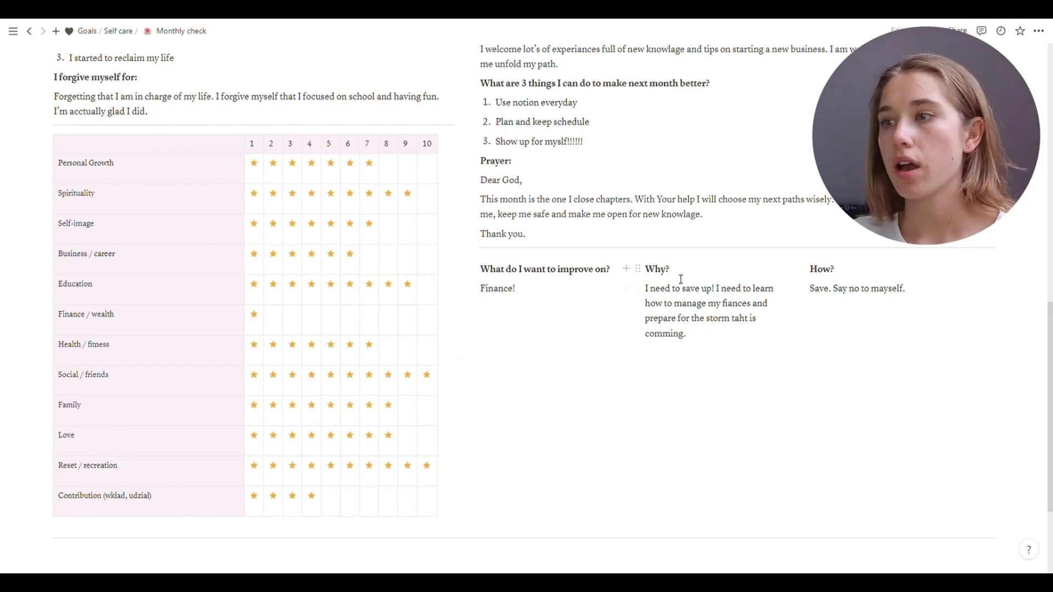
{"action": "scroll", "coordinate": [672, 275], "scroll_direction": "up", "scroll_amount": 5}
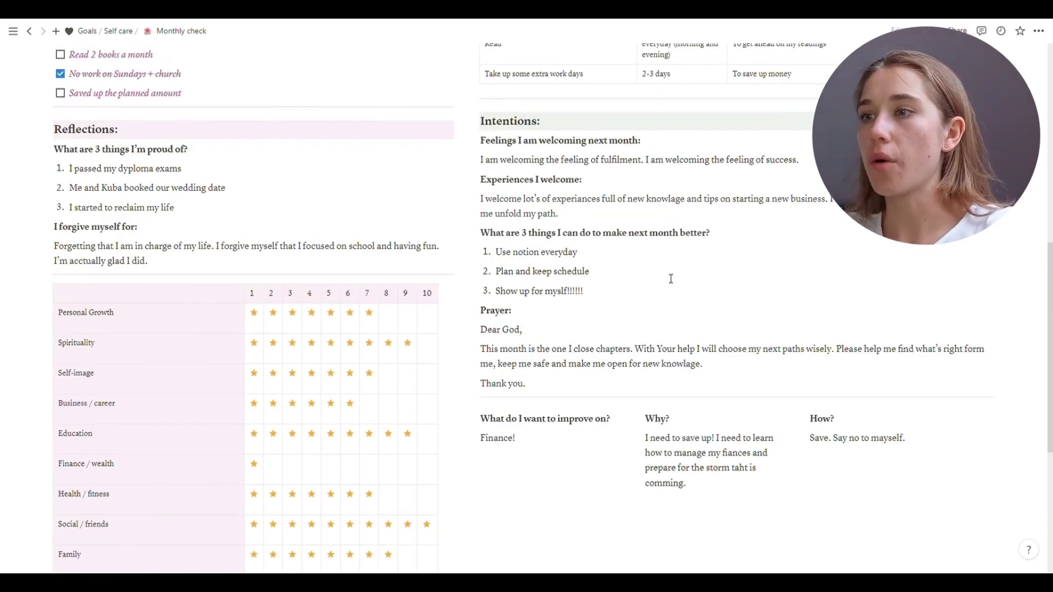
{"action": "scroll", "coordinate": [671, 278], "scroll_direction": "up", "scroll_amount": 2}
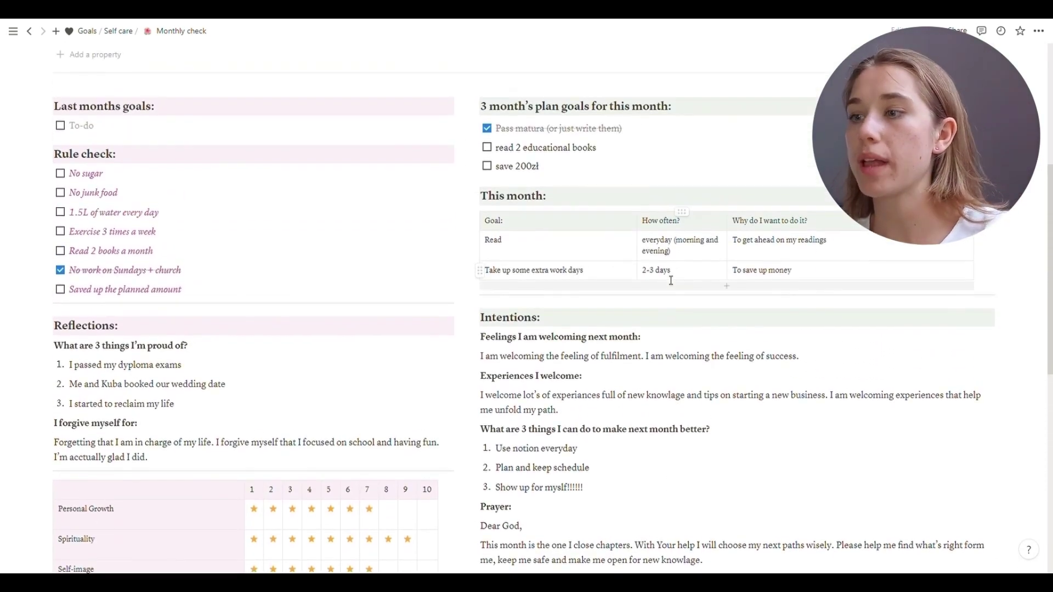
{"action": "left_click", "coordinate": [593, 385]}
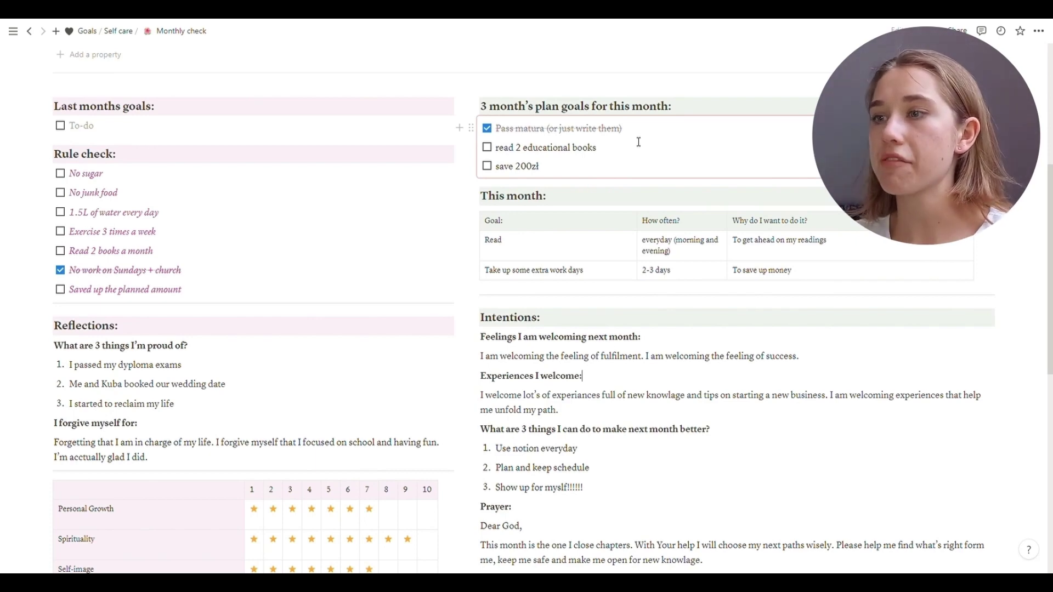
{"action": "scroll", "coordinate": [639, 142], "scroll_direction": "down", "scroll_amount": 2}
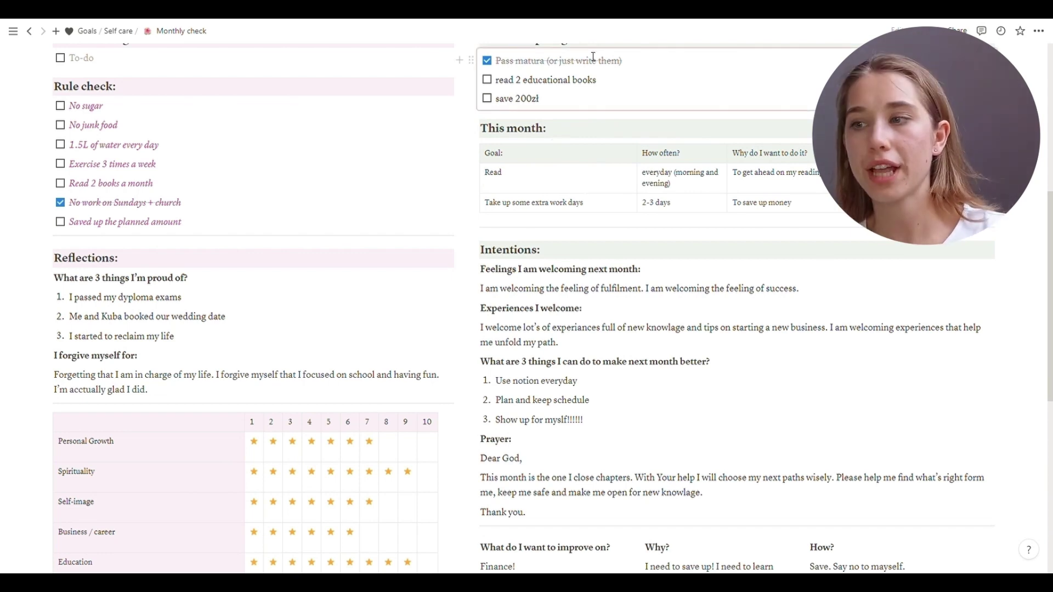
{"action": "scroll", "coordinate": [585, 188], "scroll_direction": "up", "scroll_amount": 1}
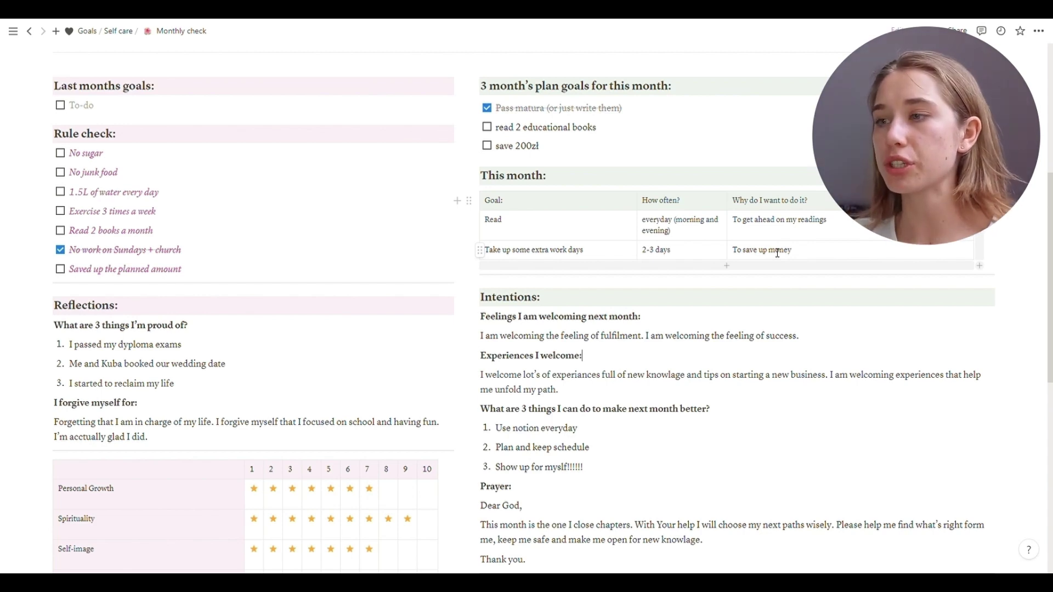
{"action": "scroll", "coordinate": [700, 171], "scroll_direction": "down", "scroll_amount": 3}
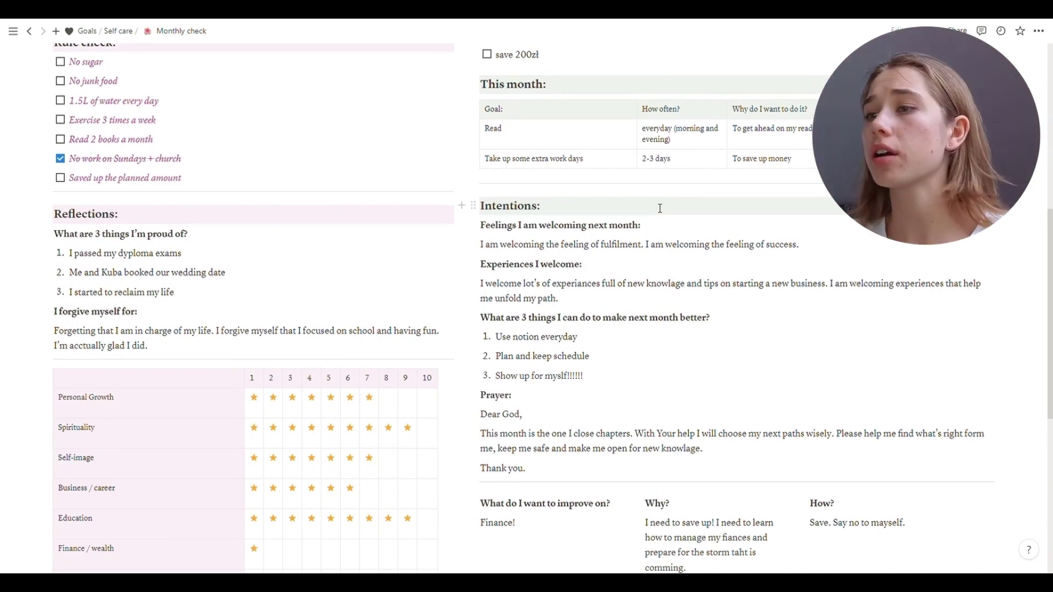
{"action": "scroll", "coordinate": [660, 209], "scroll_direction": "down", "scroll_amount": 2}
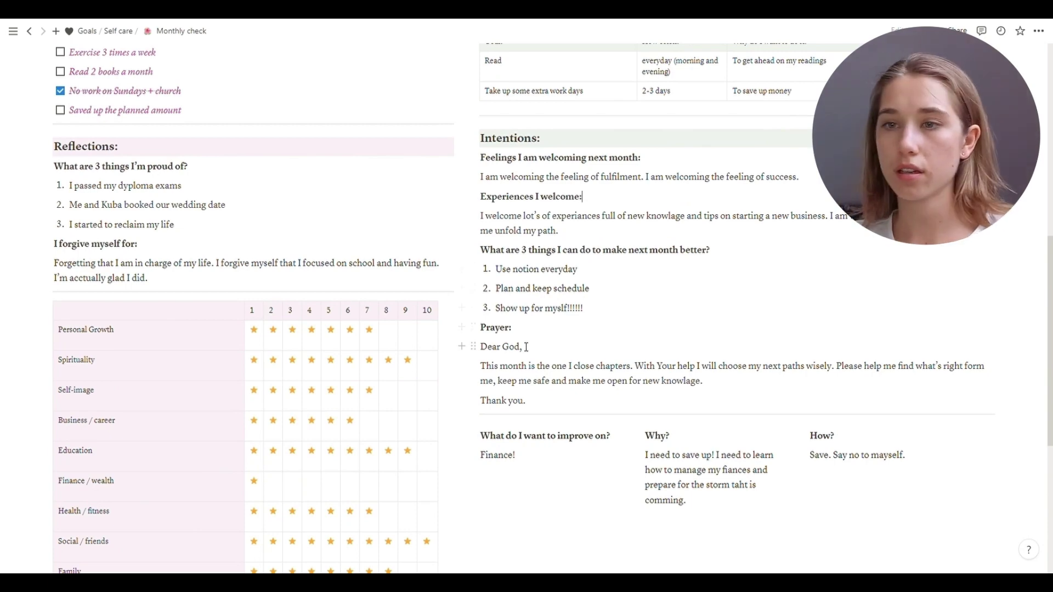
{"action": "scroll", "coordinate": [741, 415], "scroll_direction": "down", "scroll_amount": 2}
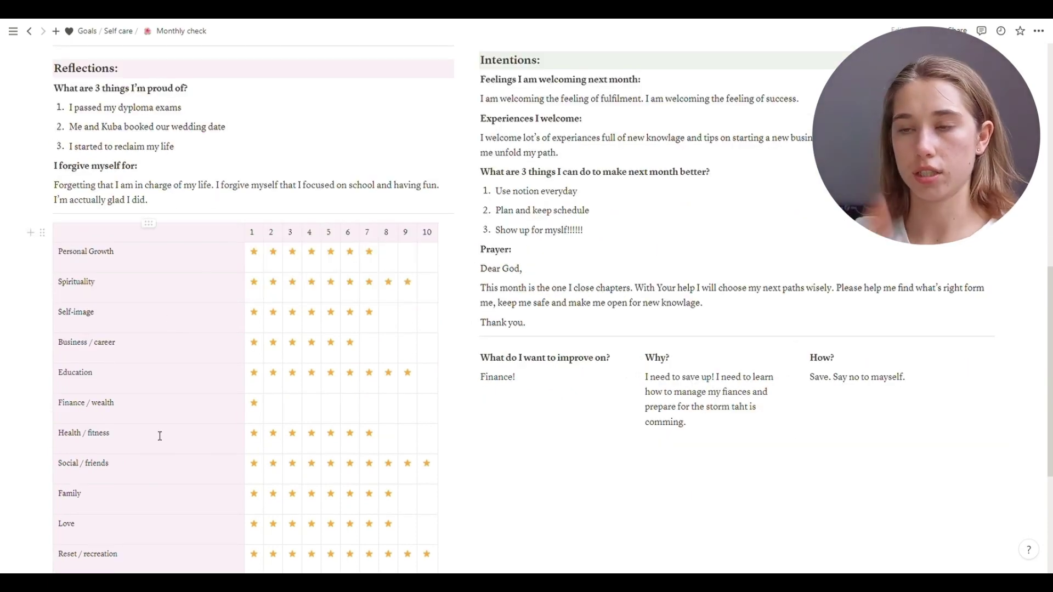
{"action": "scroll", "coordinate": [411, 346], "scroll_direction": "down", "scroll_amount": 2}
{"action": "scroll", "coordinate": [610, 380], "scroll_direction": "up", "scroll_amount": 15}
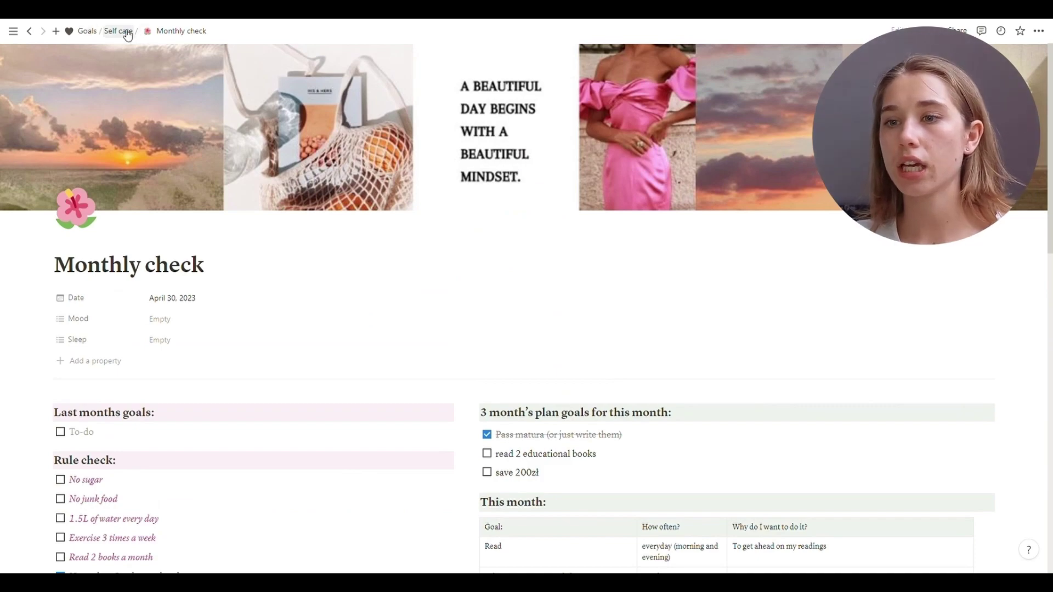
Return to the Goals page, scroll to routines and the 3-month plan, and add a block below the video links
{"action": "left_click", "coordinate": [88, 31]}
{"action": "scroll", "coordinate": [776, 236], "scroll_direction": "down", "scroll_amount": 13}
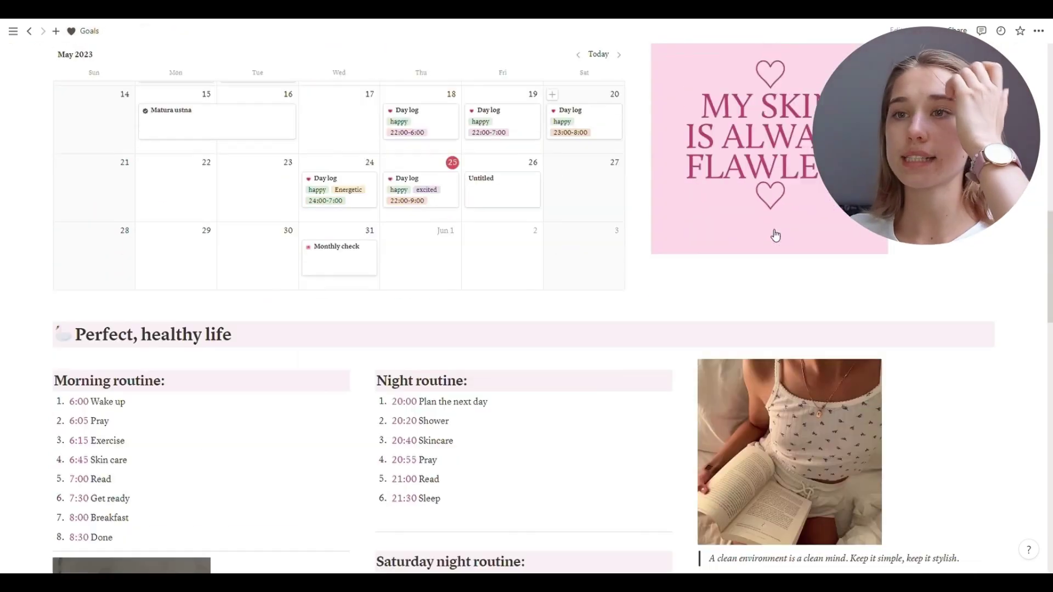
{"action": "scroll", "coordinate": [776, 236], "scroll_direction": "up", "scroll_amount": 4}
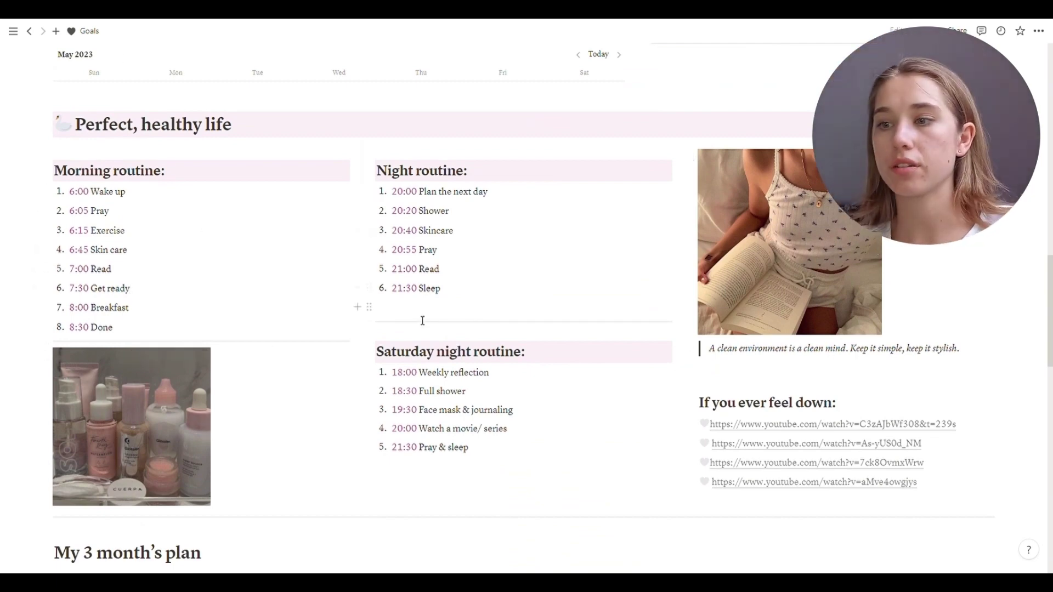
{"action": "scroll", "coordinate": [505, 408], "scroll_direction": "down", "scroll_amount": 1}
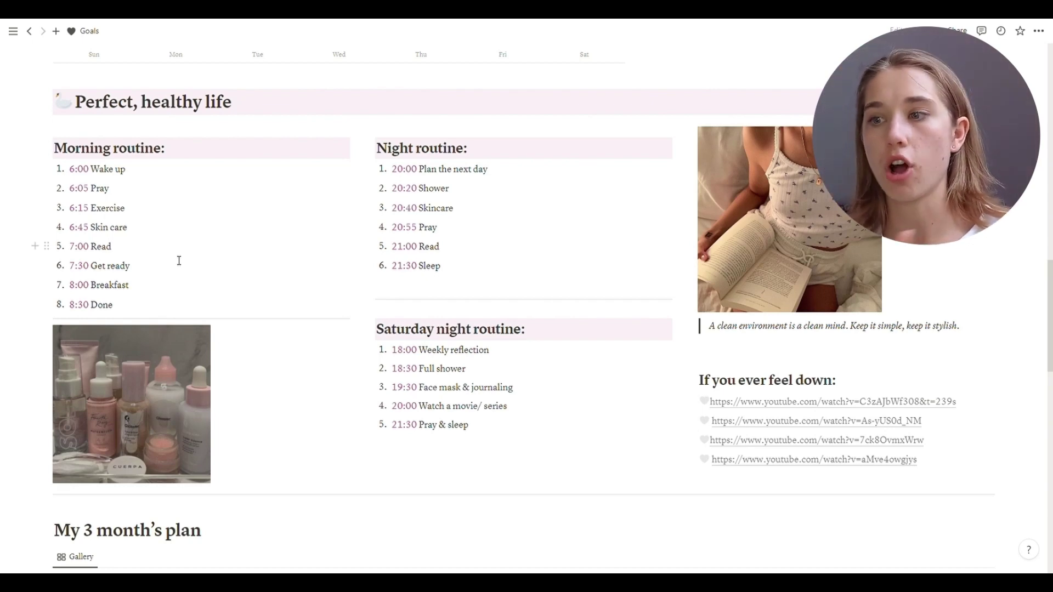
{"action": "scroll", "coordinate": [494, 393], "scroll_direction": "down", "scroll_amount": 2}
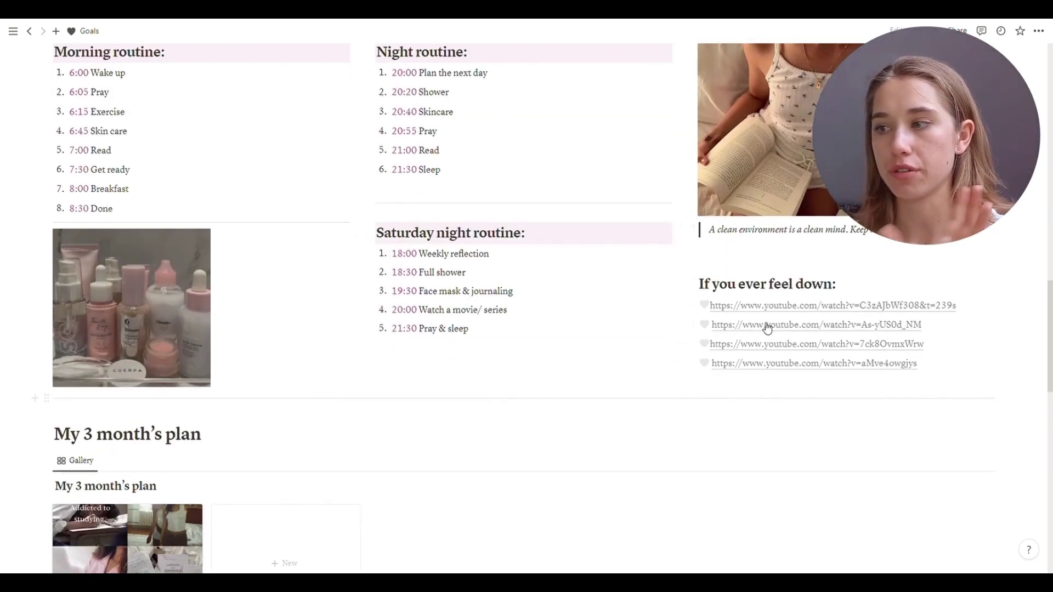
{"action": "left_click", "coordinate": [817, 382]}
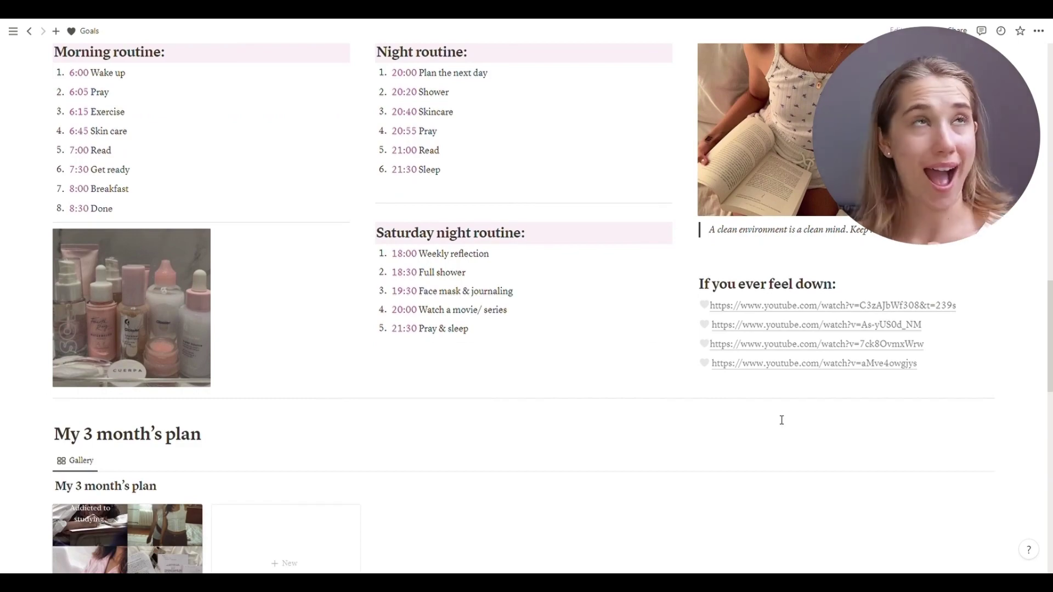
{"action": "scroll", "coordinate": [538, 357], "scroll_direction": "down", "scroll_amount": 5}
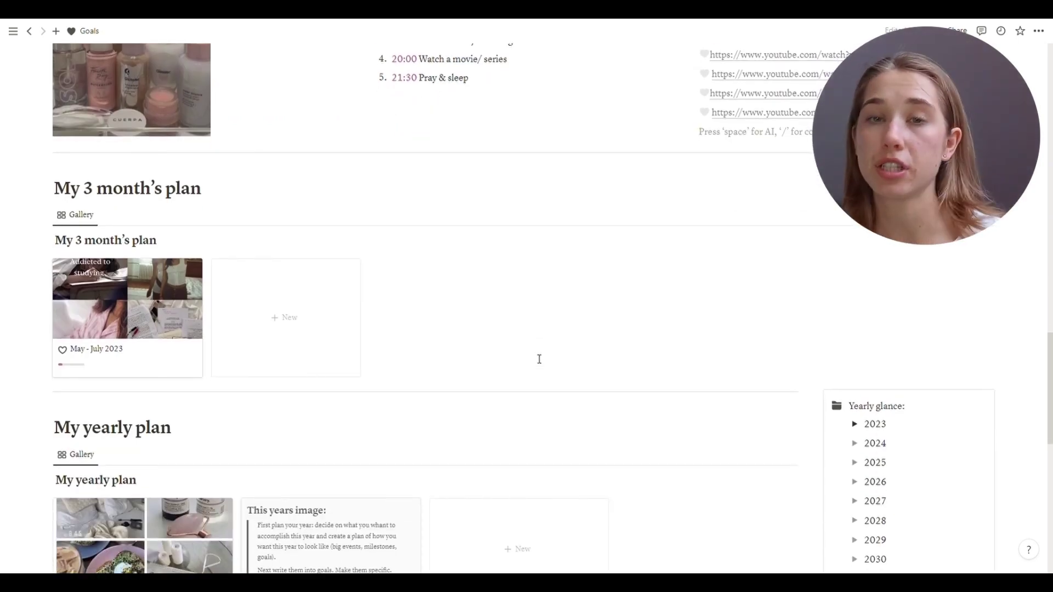
{"action": "scroll", "coordinate": [287, 223], "scroll_direction": "up", "scroll_amount": 10}
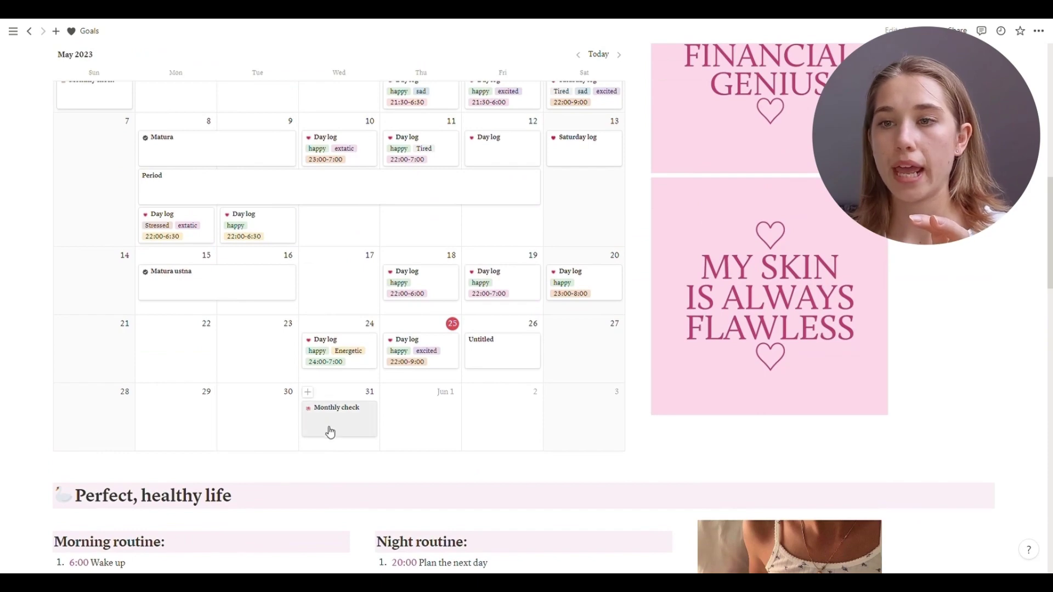
{"action": "scroll", "coordinate": [330, 431], "scroll_direction": "down", "scroll_amount": 11}
{"action": "scroll", "coordinate": [330, 431], "scroll_direction": "down", "scroll_amount": 3}
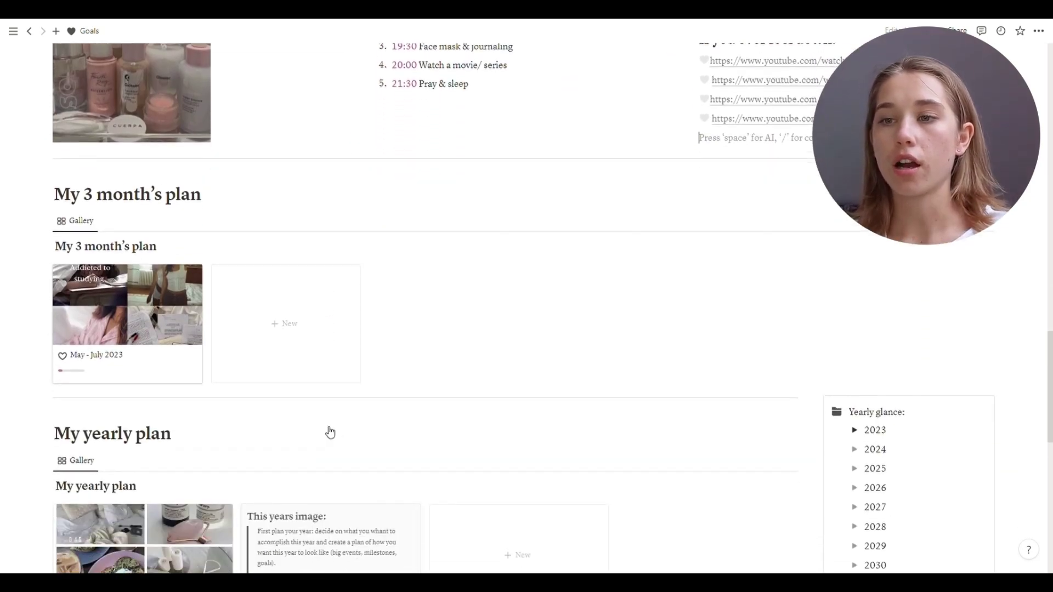